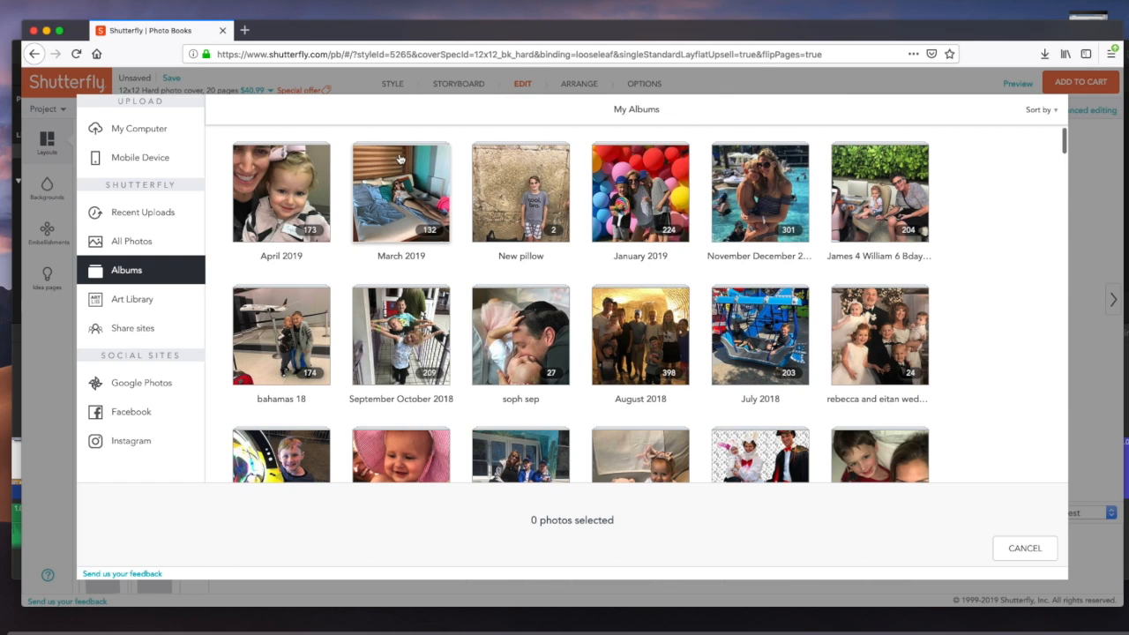
Step: Add all photos from the March 2019 and April 2019 albums to the photo book
click(401, 179)
click(655, 110)
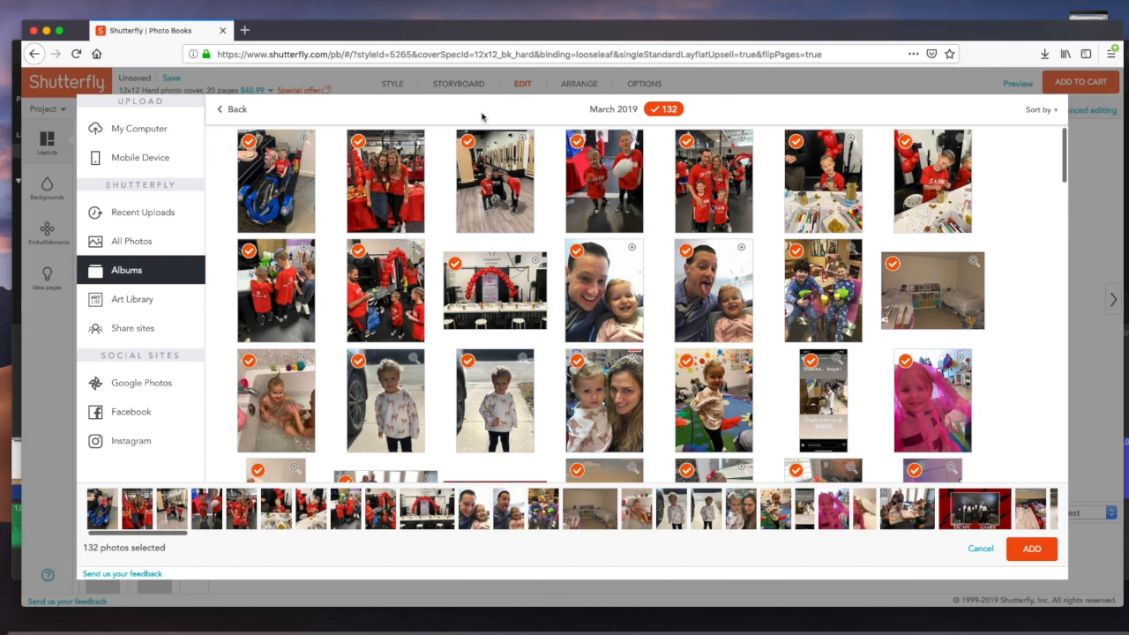
click(235, 112)
click(285, 176)
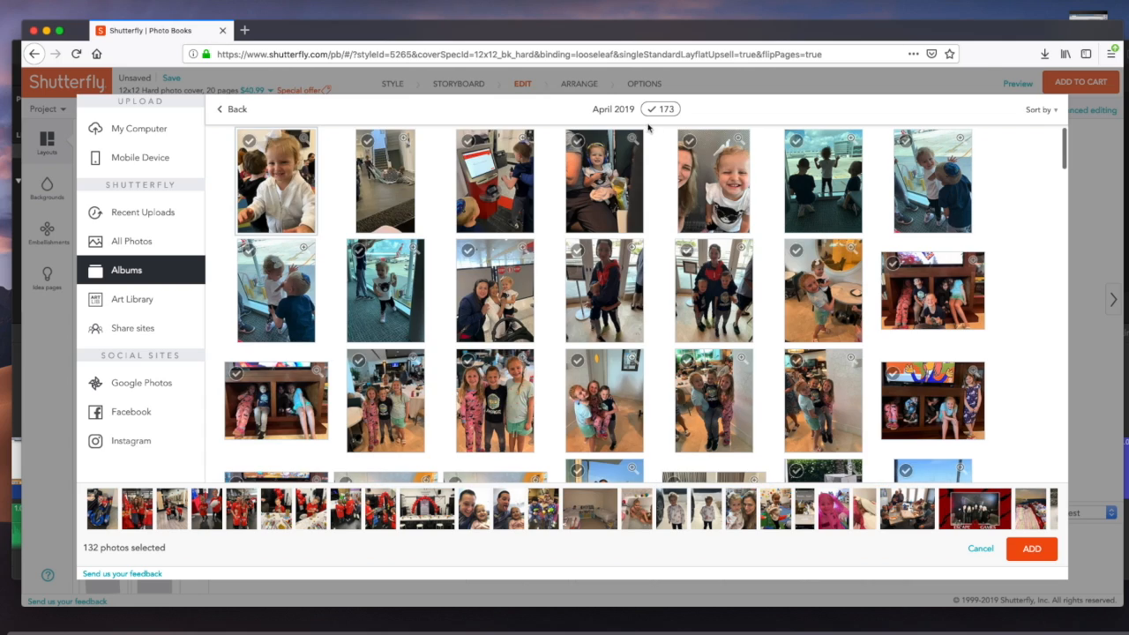
click(659, 110)
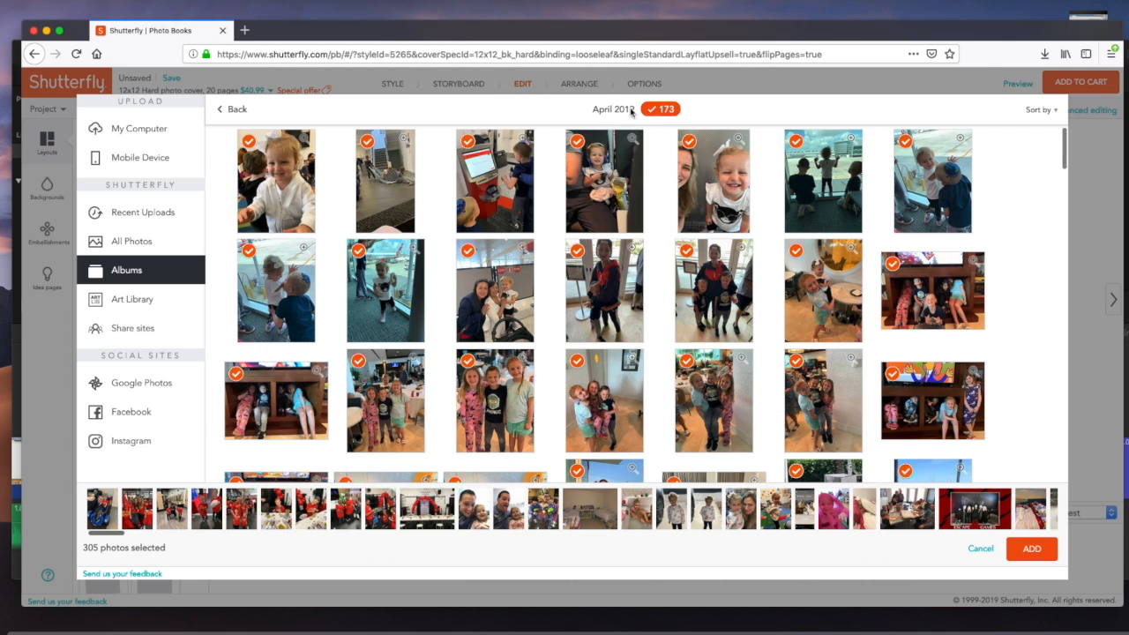
click(1027, 549)
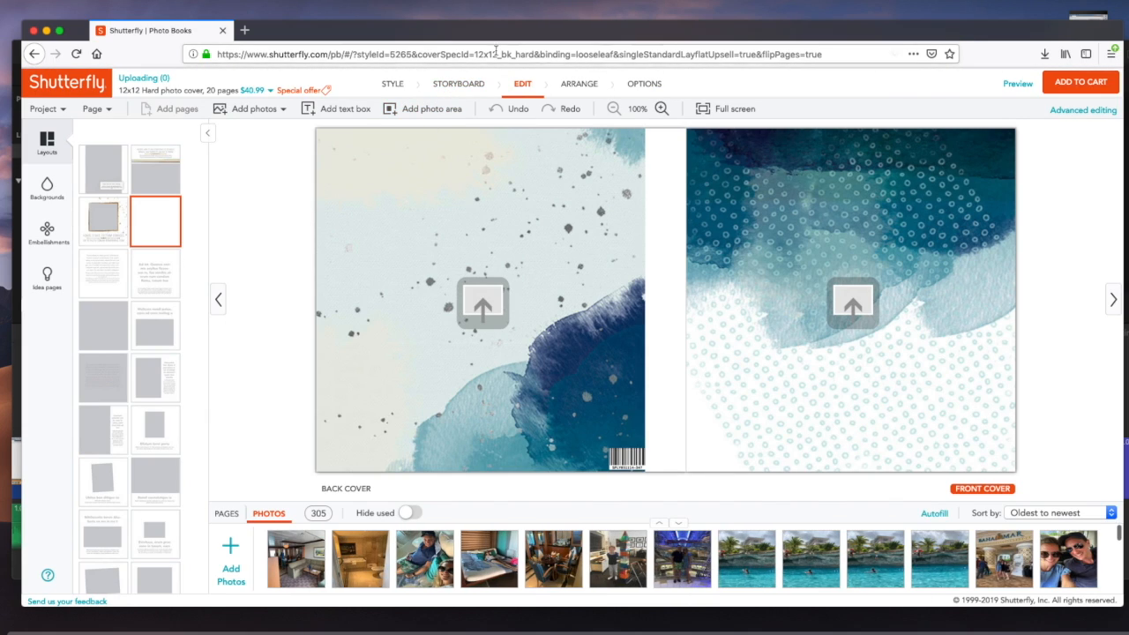
Step: Open the Storyboard and place nine of the first March 2019 photos on page 2 and the block-tower photo on page 3
click(459, 84)
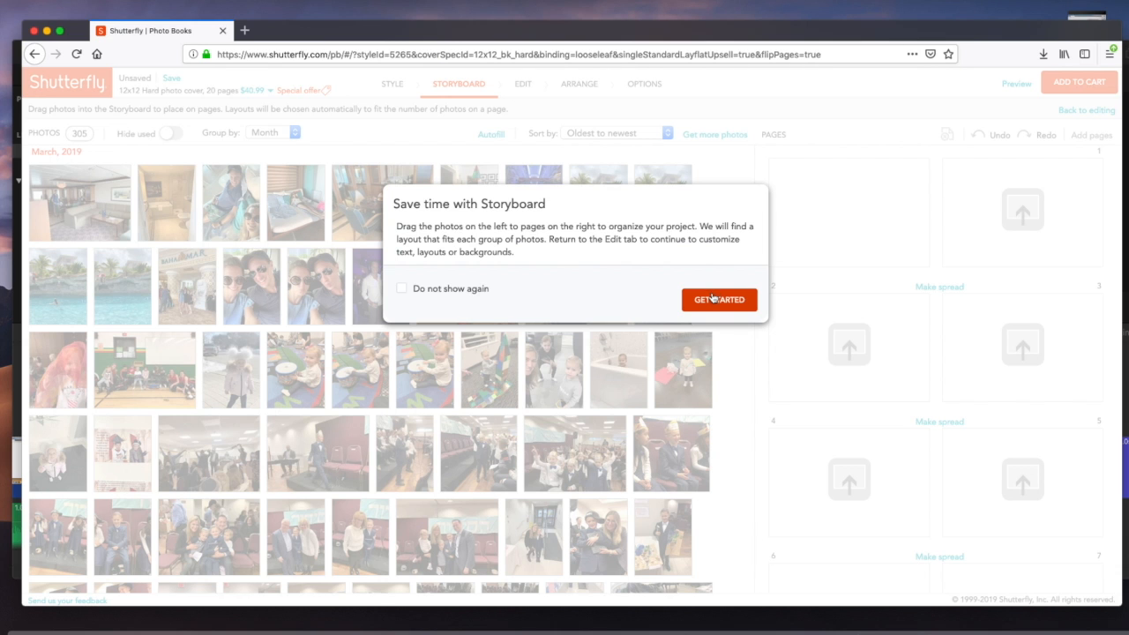
click(713, 299)
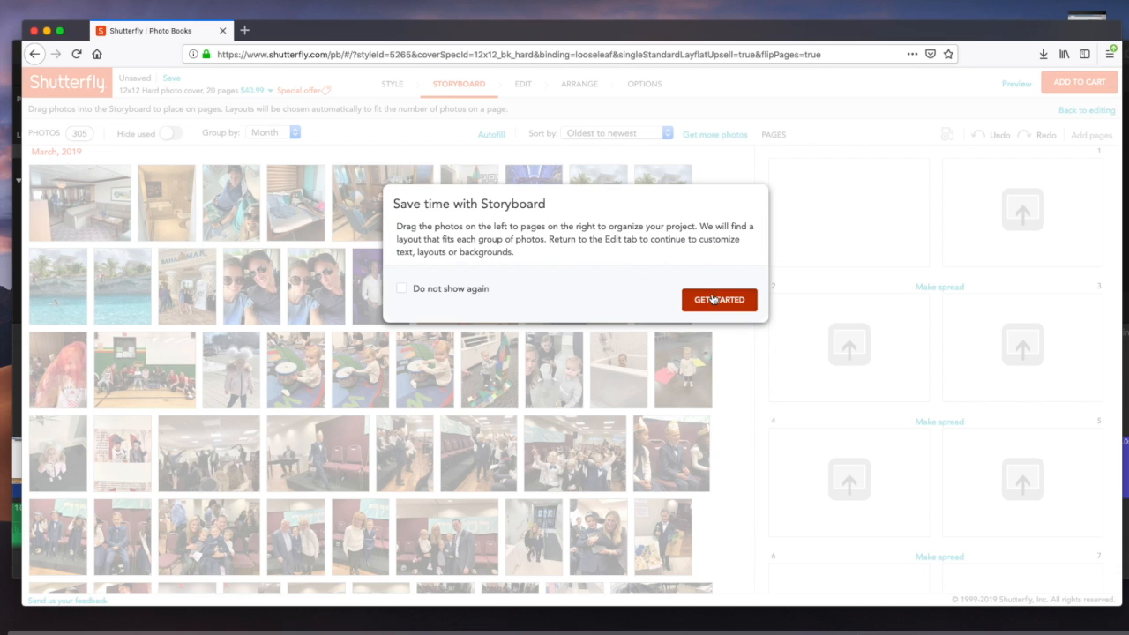
drag(90, 217, 802, 344)
drag(165, 203, 847, 370)
drag(231, 203, 804, 379)
drag(303, 207, 866, 366)
drag(394, 207, 901, 355)
drag(441, 188, 981, 339)
drag(529, 190, 774, 362)
drag(598, 201, 815, 363)
drag(663, 203, 851, 338)
drag(55, 288, 874, 364)
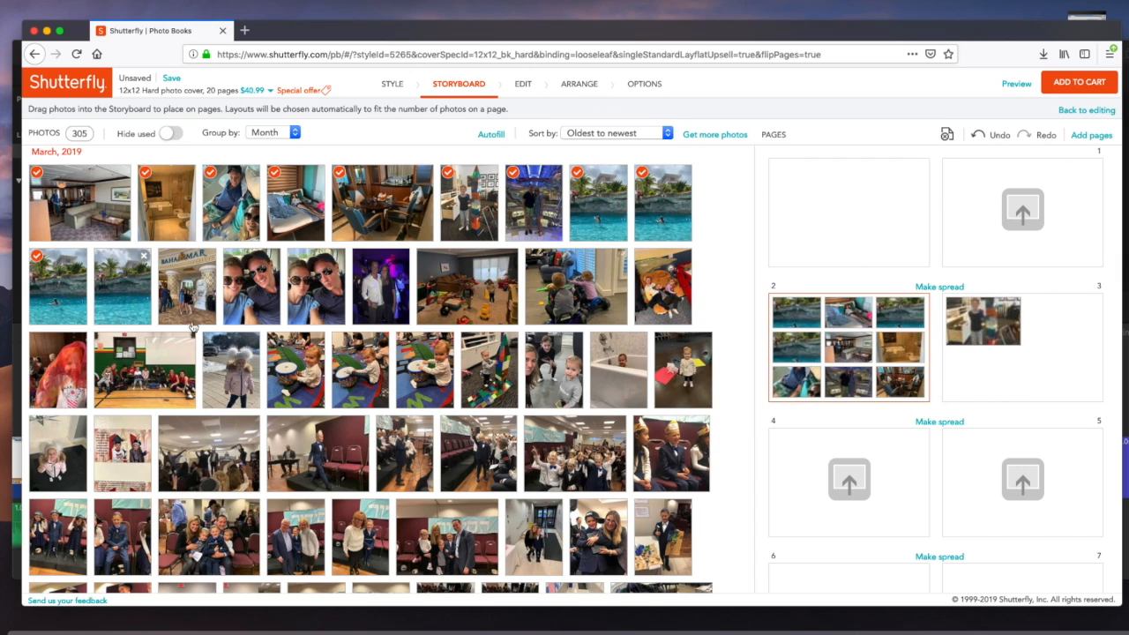
Step: Add the drum, toy-car and playroom photos to page 3 of the storyboard and return to page editing
drag(301, 379, 1048, 390)
drag(575, 287, 1050, 372)
drag(467, 287, 1023, 370)
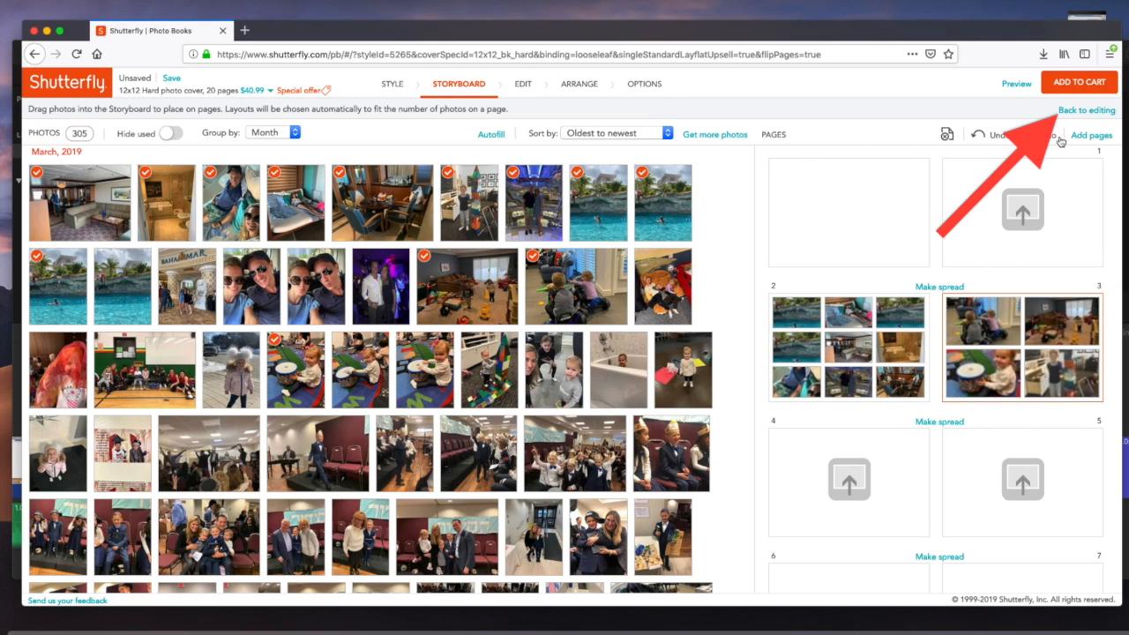
click(1092, 111)
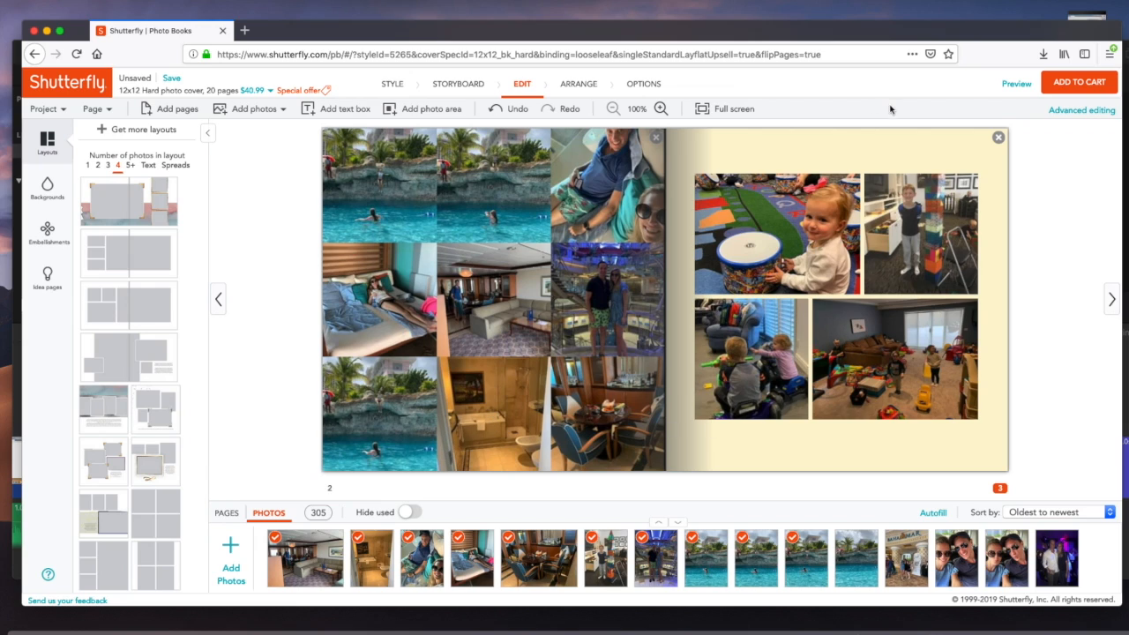
Step: Place the gold heart sticker in the upper-left corner of page 4
click(1110, 302)
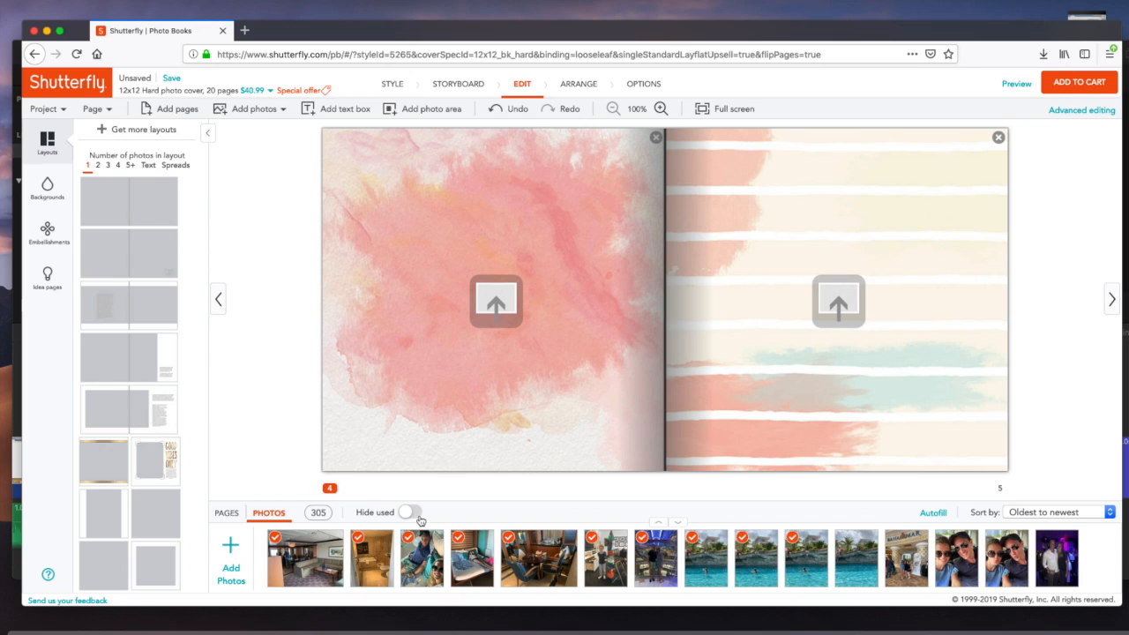
click(47, 227)
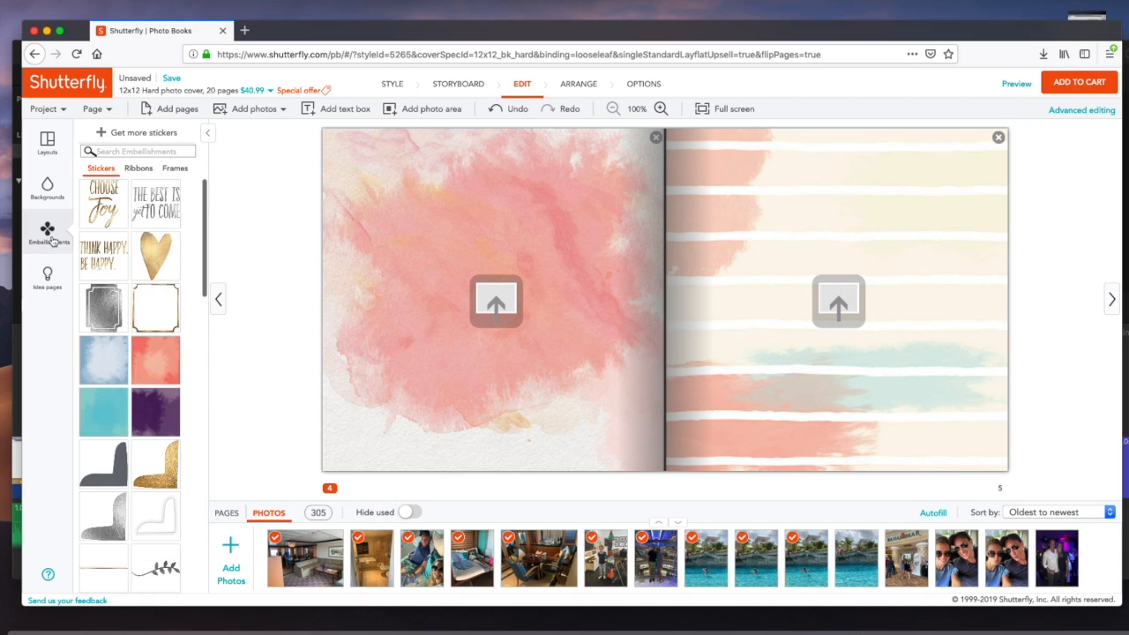
mouse_move(155, 263)
click(154, 256)
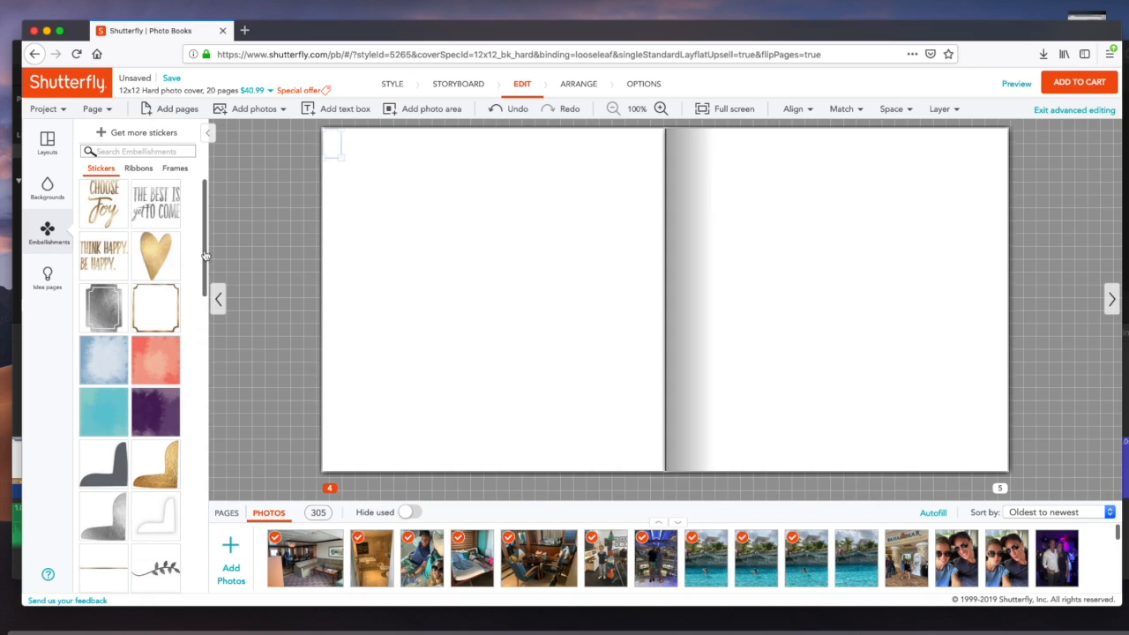
drag(392, 196, 415, 239)
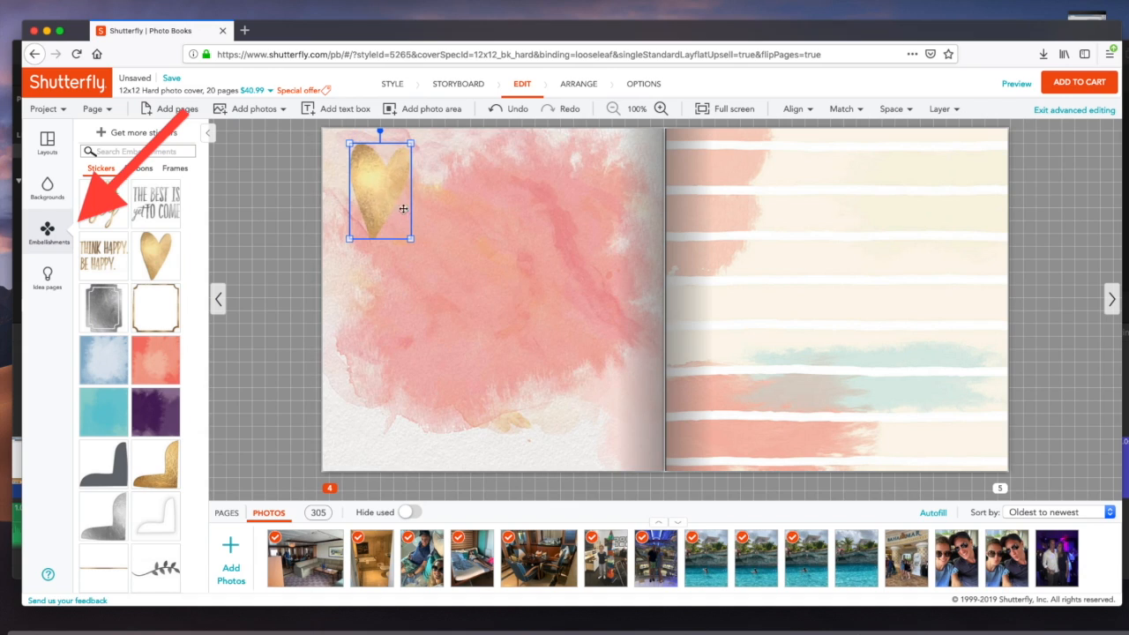
drag(388, 200, 374, 197)
Step: Change the background of page 4 to plain white
click(39, 190)
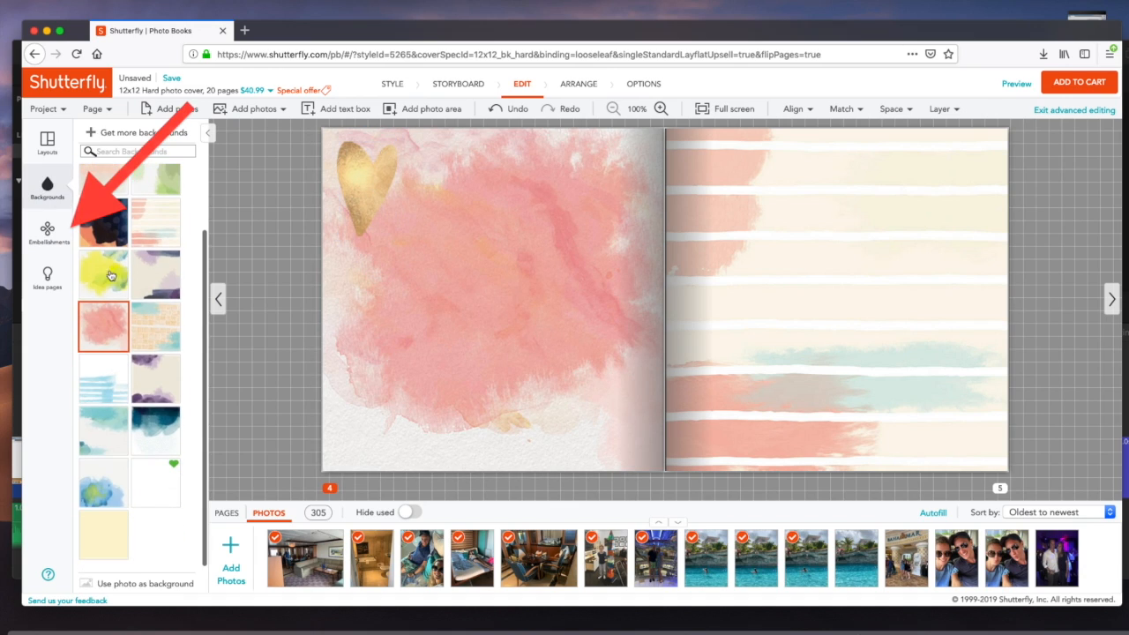
click(156, 481)
scroll(155, 259, up, 1)
scroll(155, 258, up, 1)
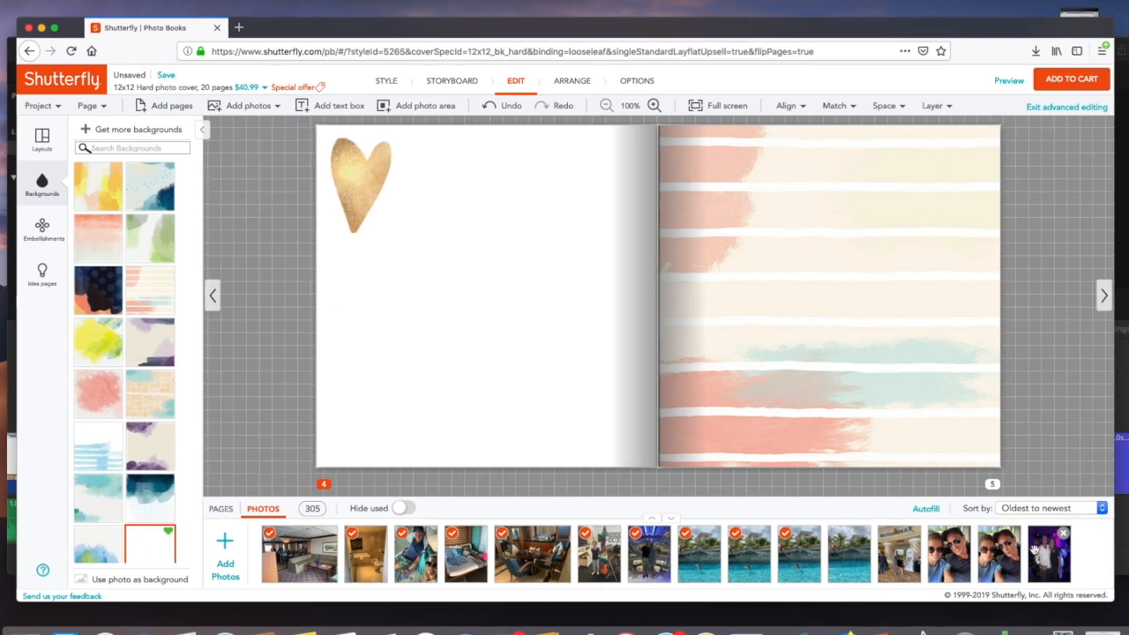
Step: Place the nightclub couple photo on page 4 and enlarge it to about 4.64 by 6.19 inches
drag(1045, 554, 476, 267)
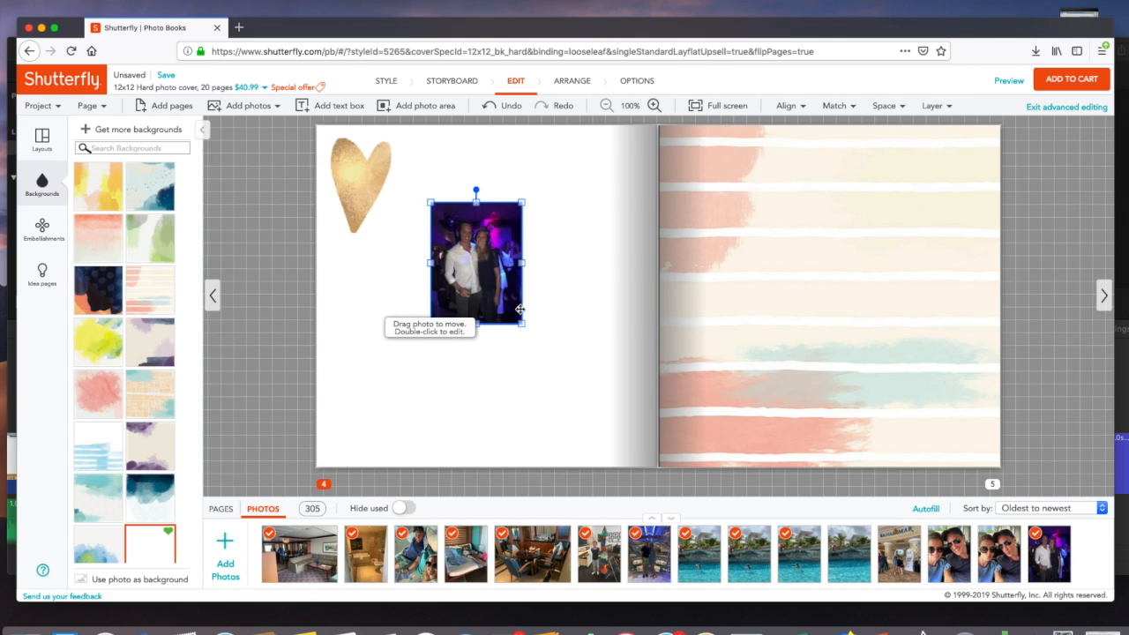
mouse_move(521, 323)
mouse_down()
mouse_move(564, 360)
mouse_move(562, 376)
mouse_move(518, 324)
mouse_up()
drag(416, 371, 410, 377)
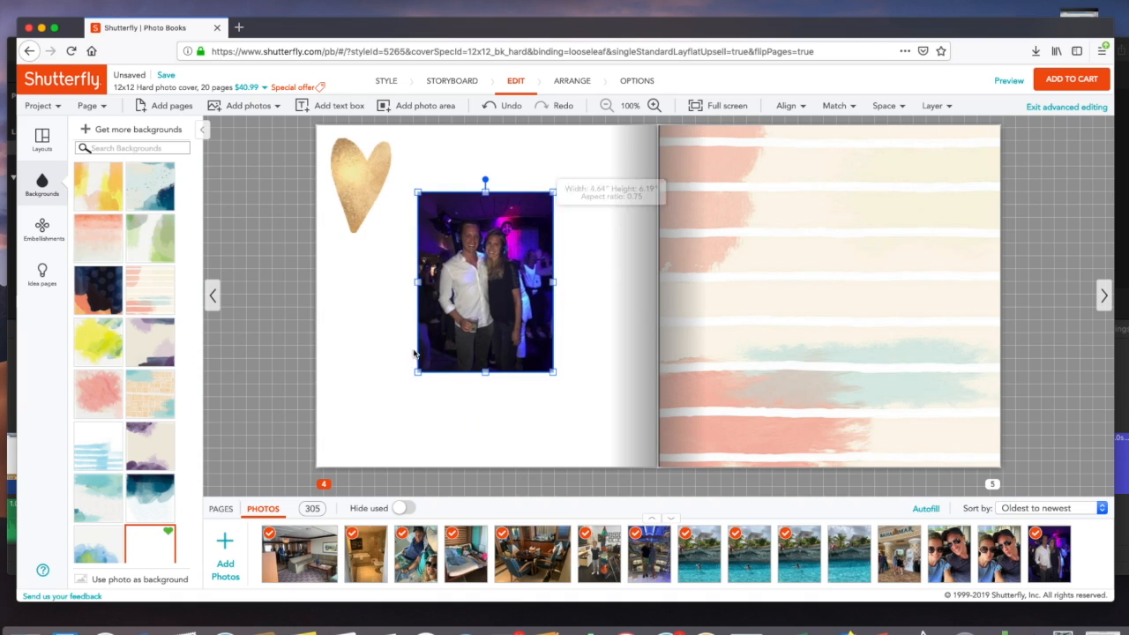
Step: Browse the layouts and idea pages, and apply the Be Happy idea page to the spread on pages 4 and 5
click(41, 152)
scroll(128, 223, down, 10)
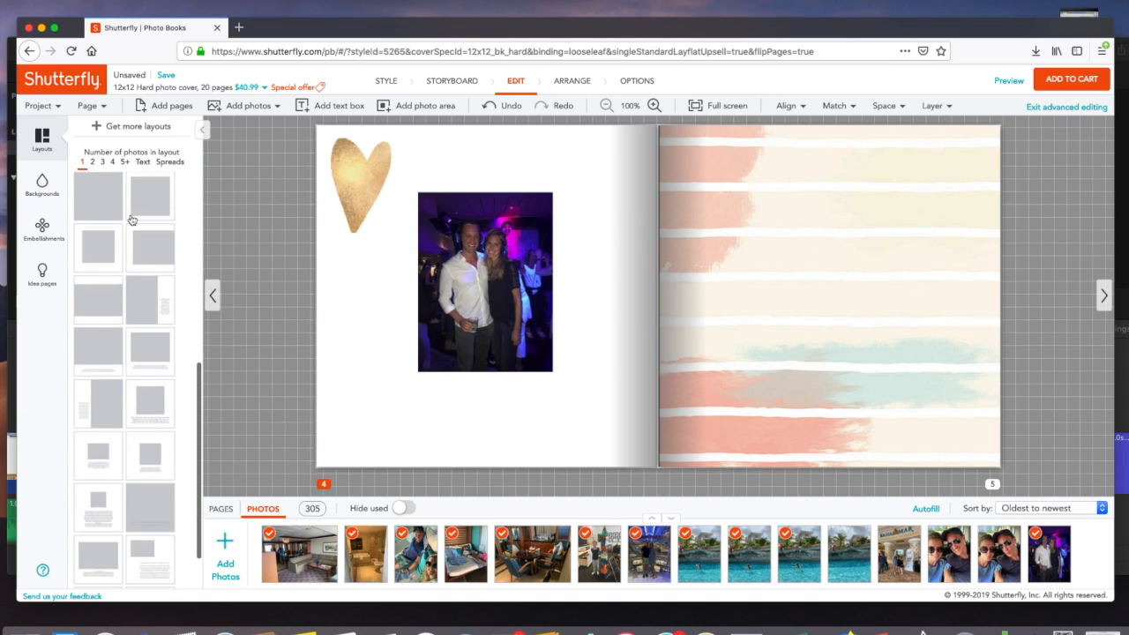
click(42, 274)
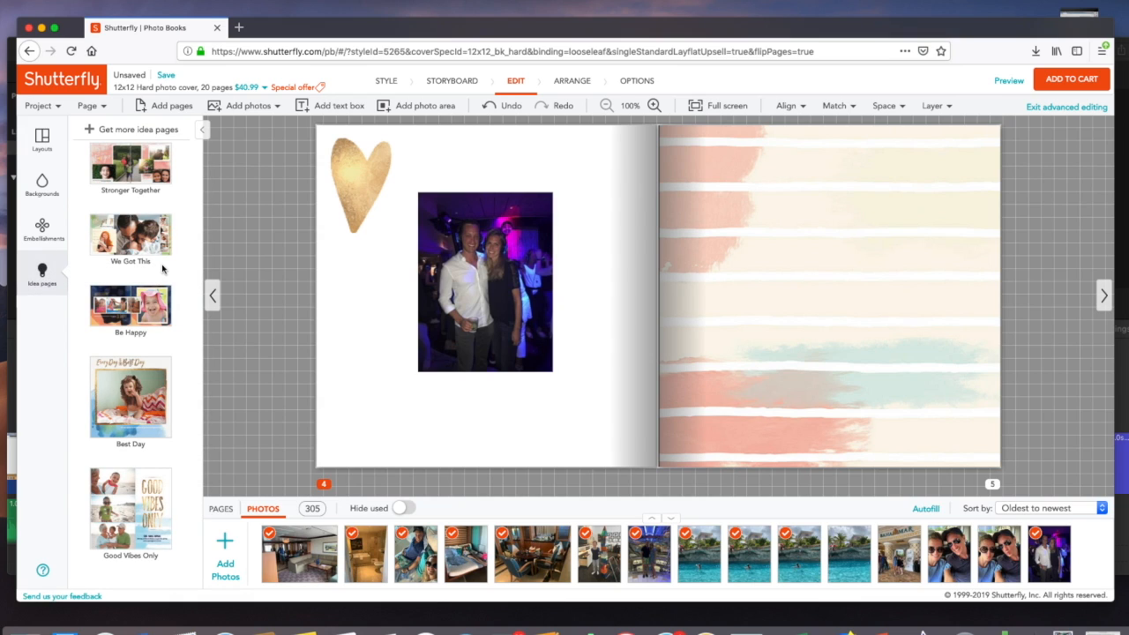
scroll(163, 269, down, 5)
scroll(162, 269, down, 3)
scroll(163, 269, up, 8)
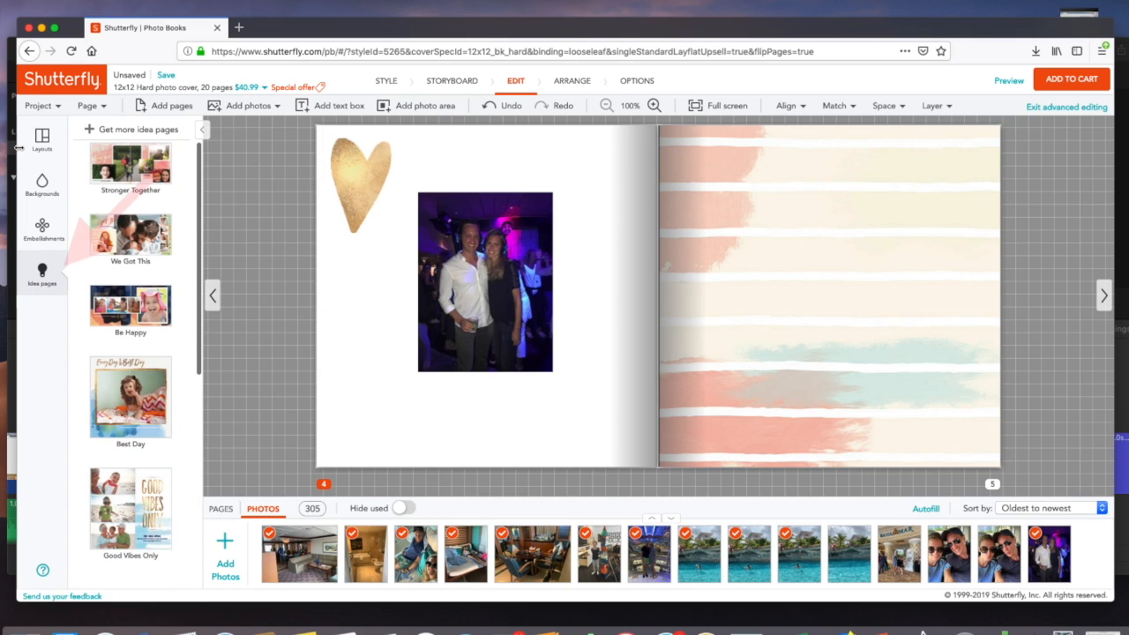
click(126, 298)
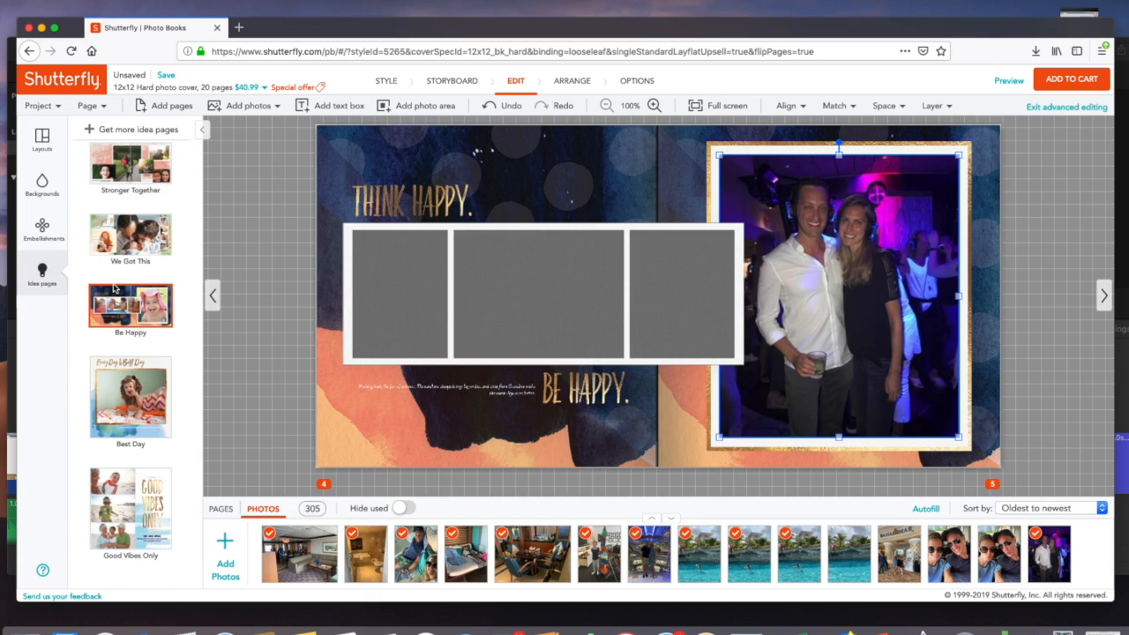
click(473, 389)
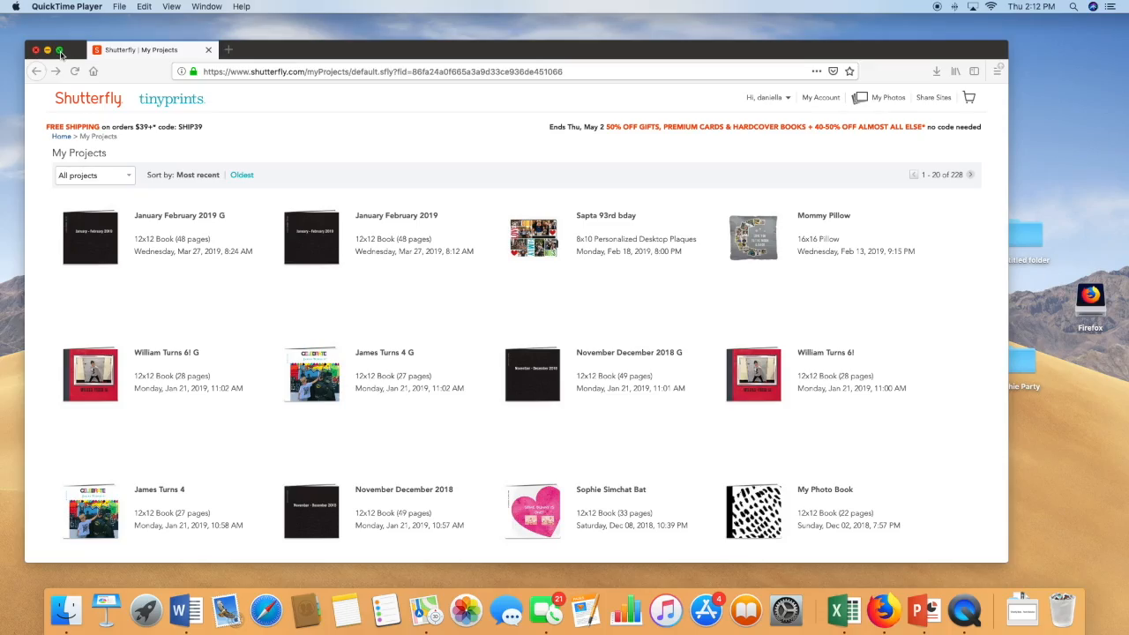
Step: Copy the January February 2019 book in My Projects as a new project named March April 2019
click(59, 50)
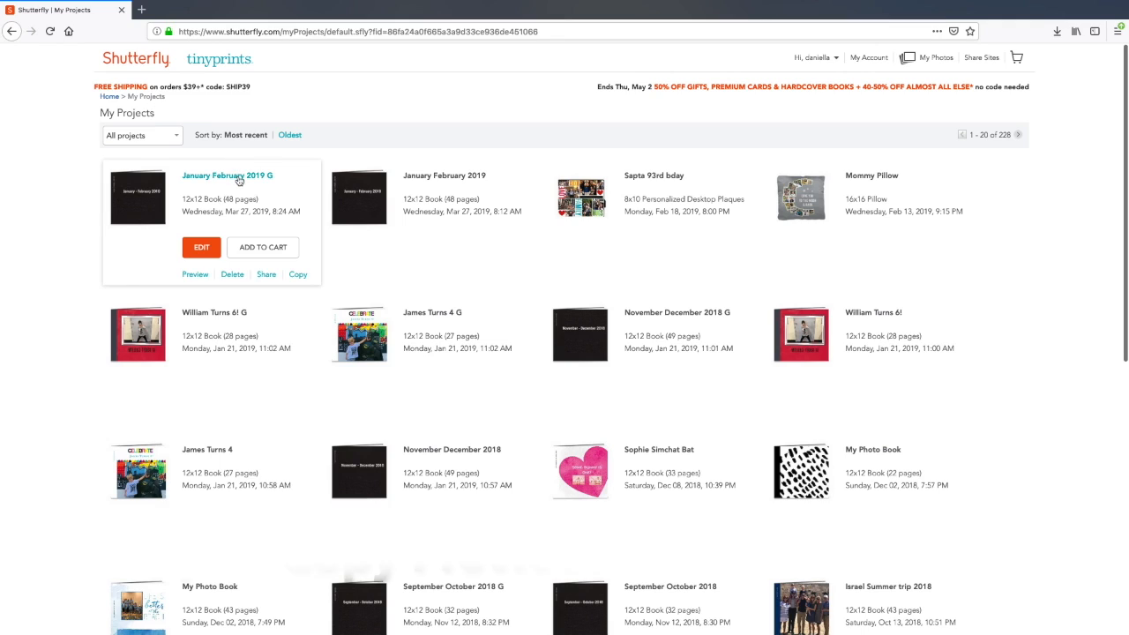
mouse_move(498, 274)
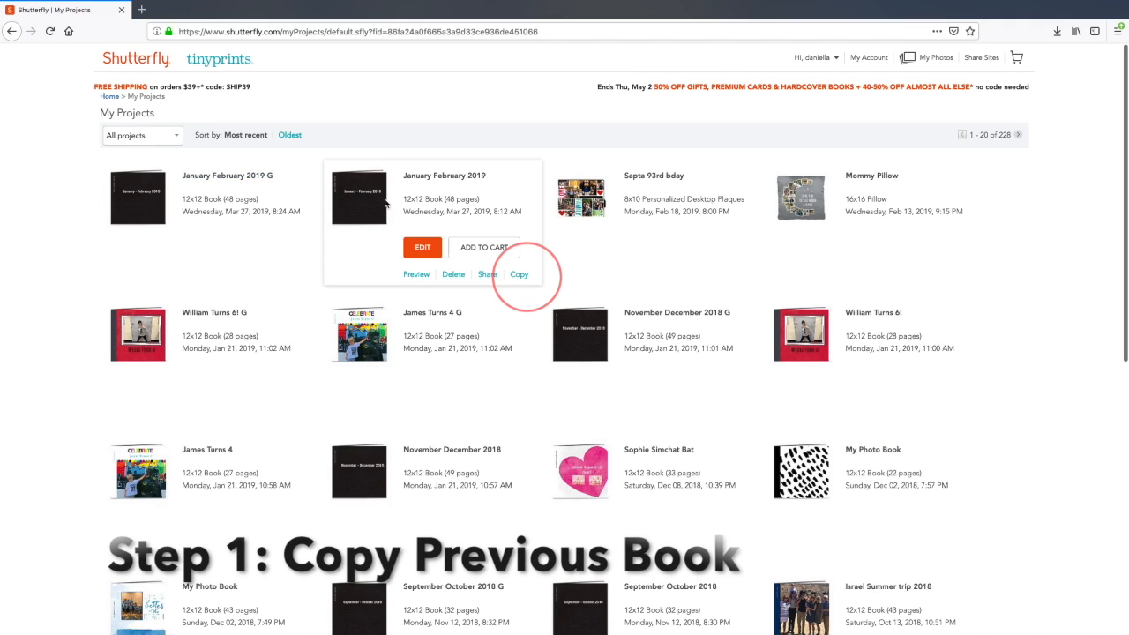
click(518, 274)
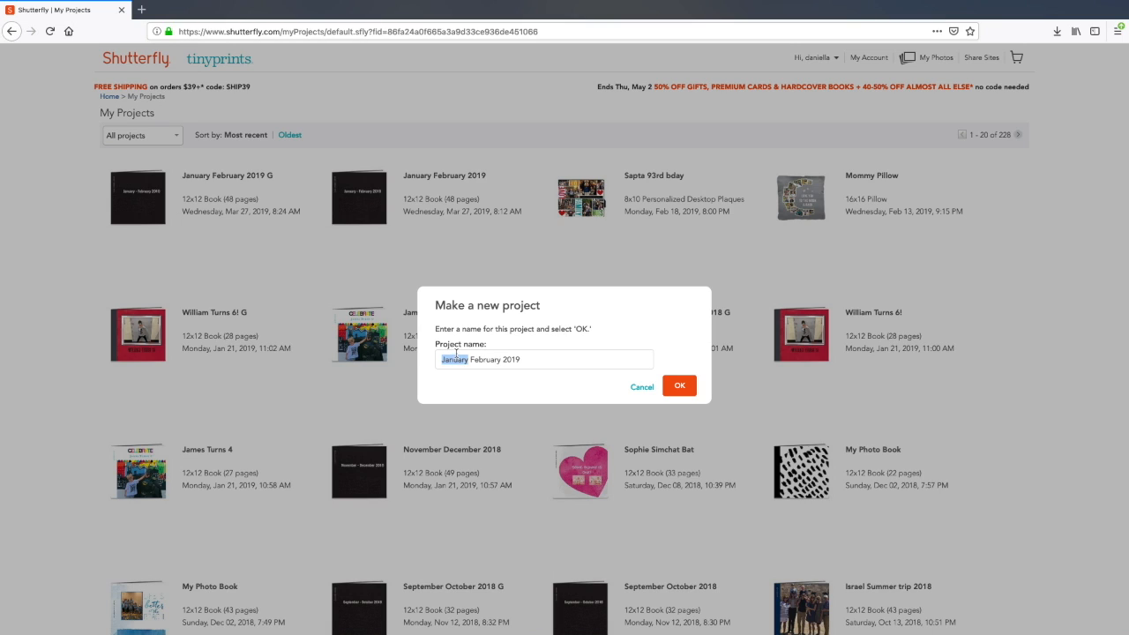
text(March )
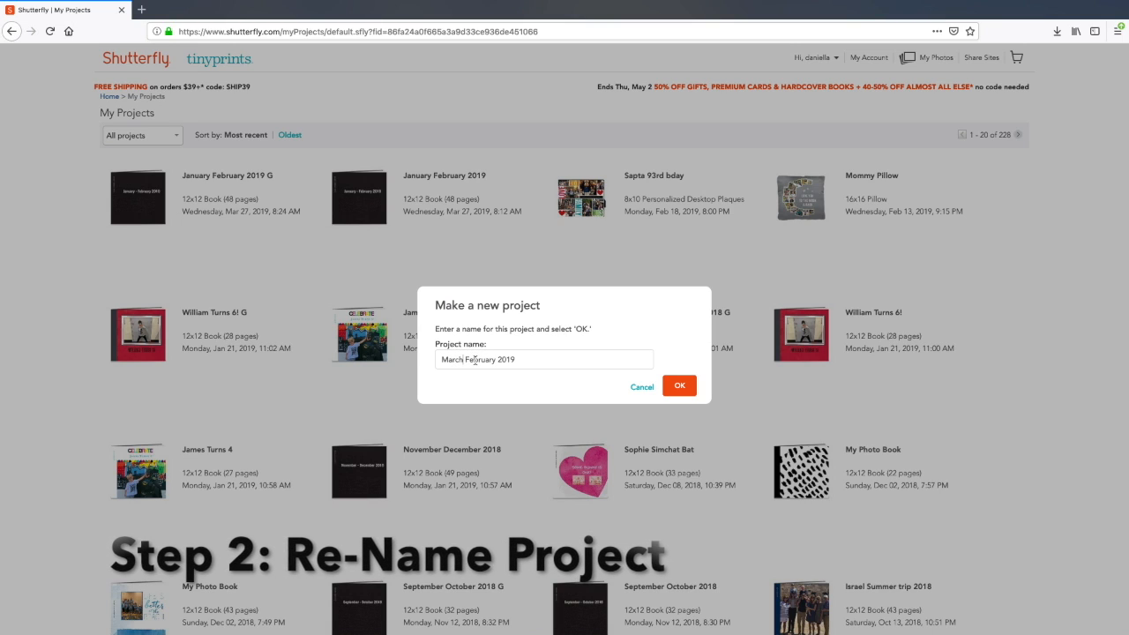
text(April)
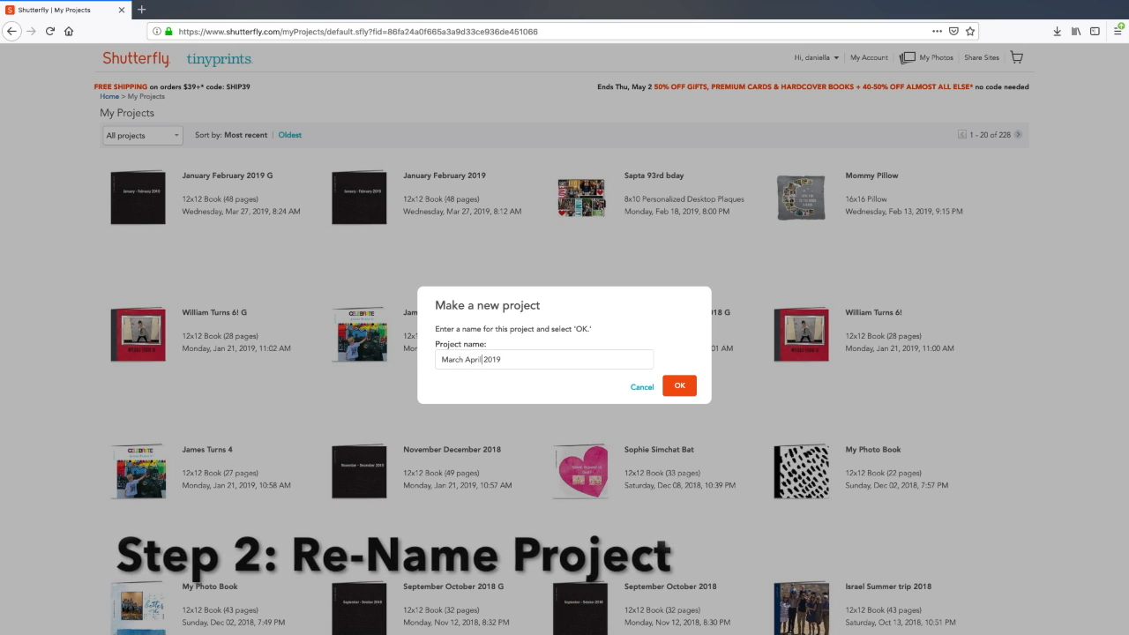
click(680, 384)
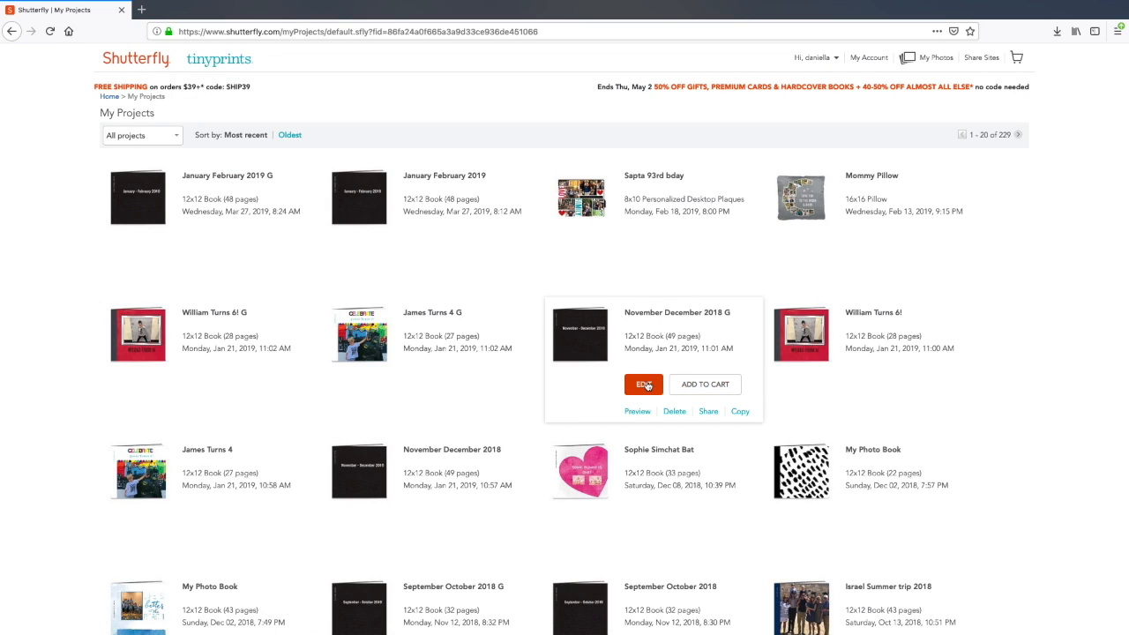
Step: Open the March April 2019 book for editing and remove the placed photos from the whole project
click(209, 249)
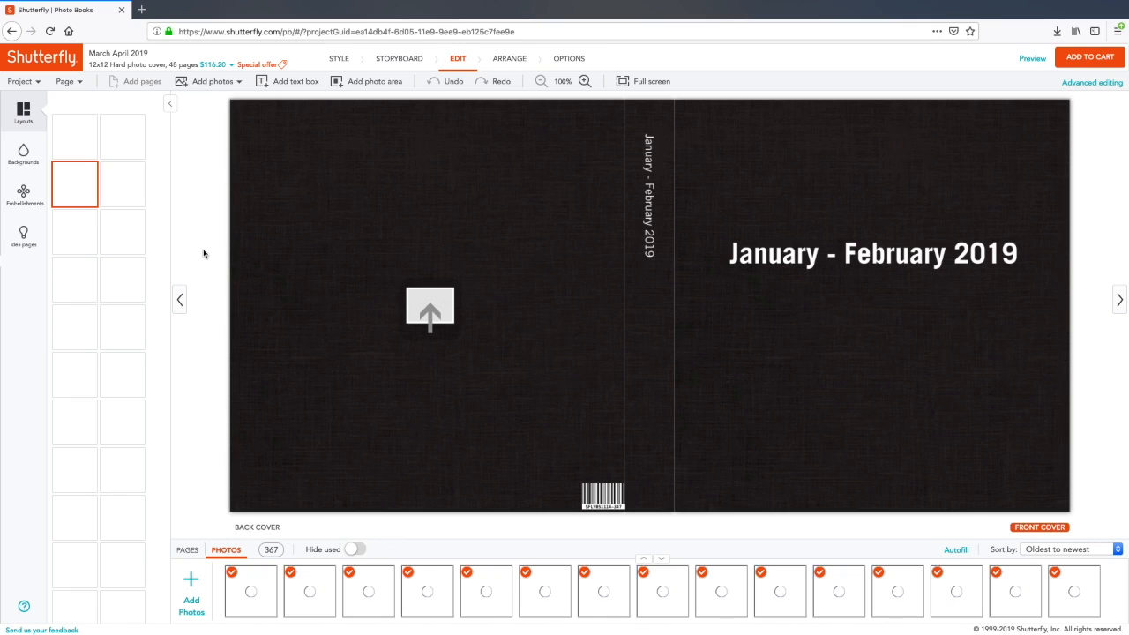
click(21, 81)
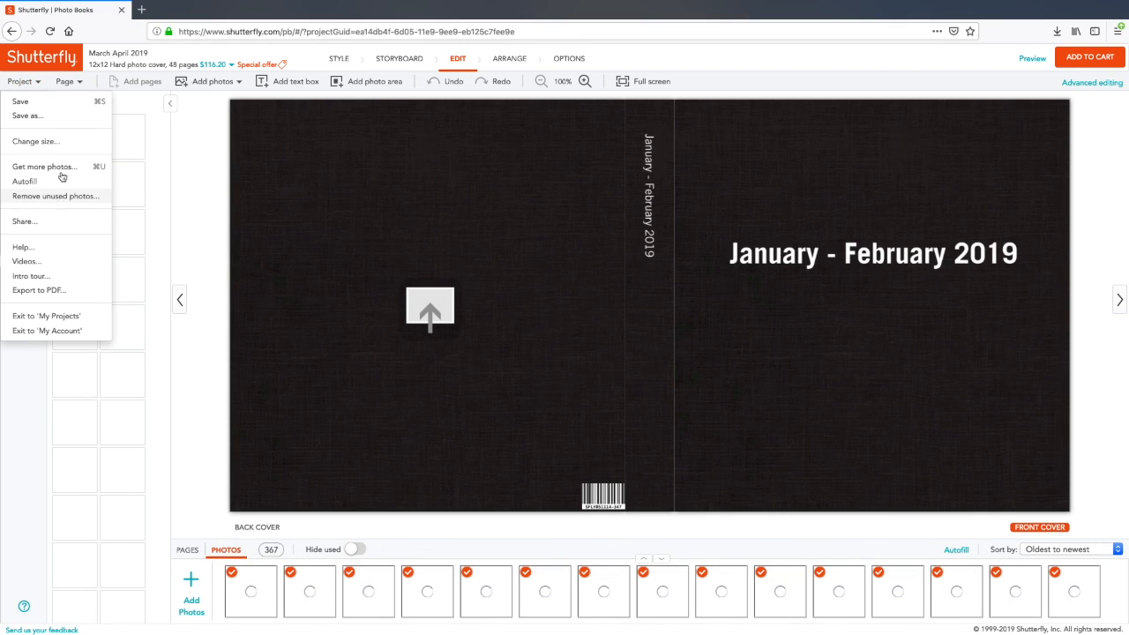
click(70, 83)
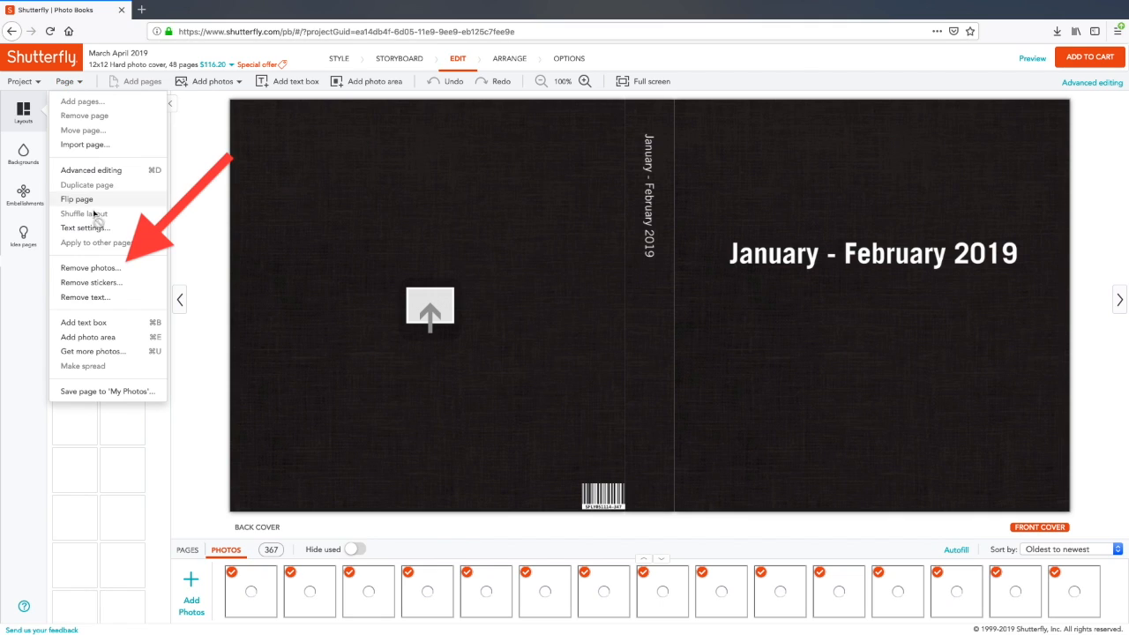
click(99, 268)
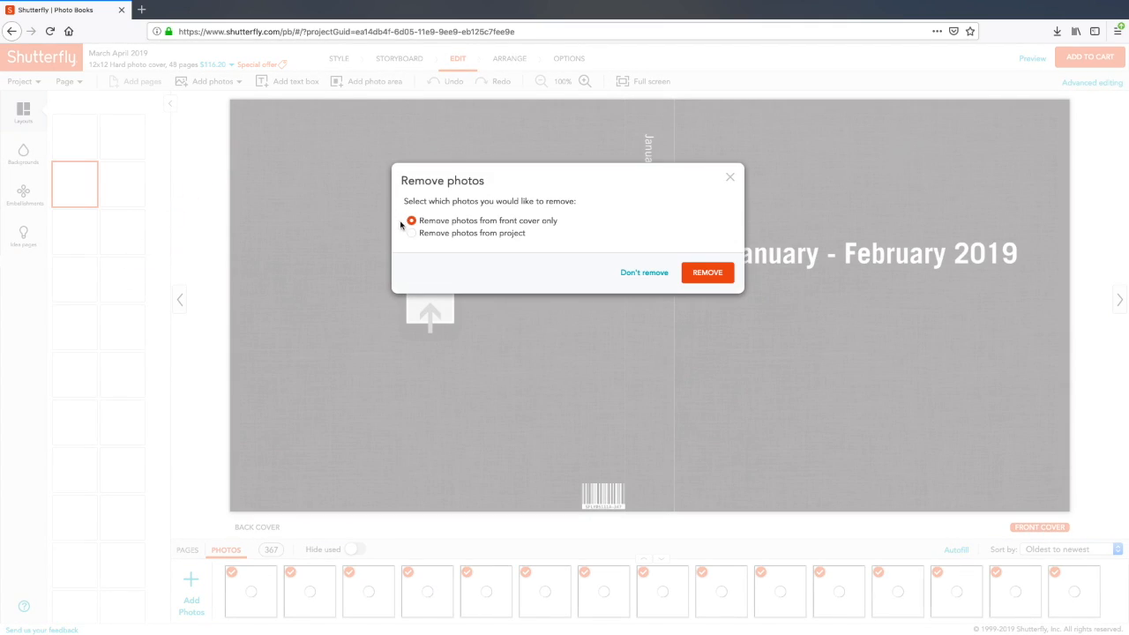
click(700, 275)
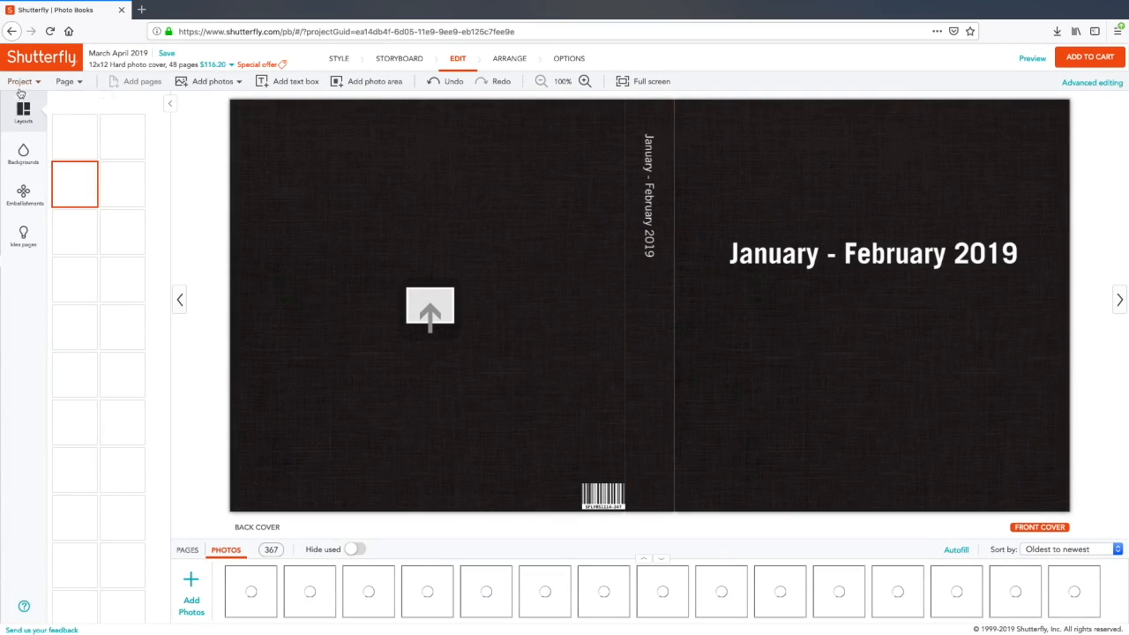
Step: Remove all unused photos from the March April 2019 project
click(20, 83)
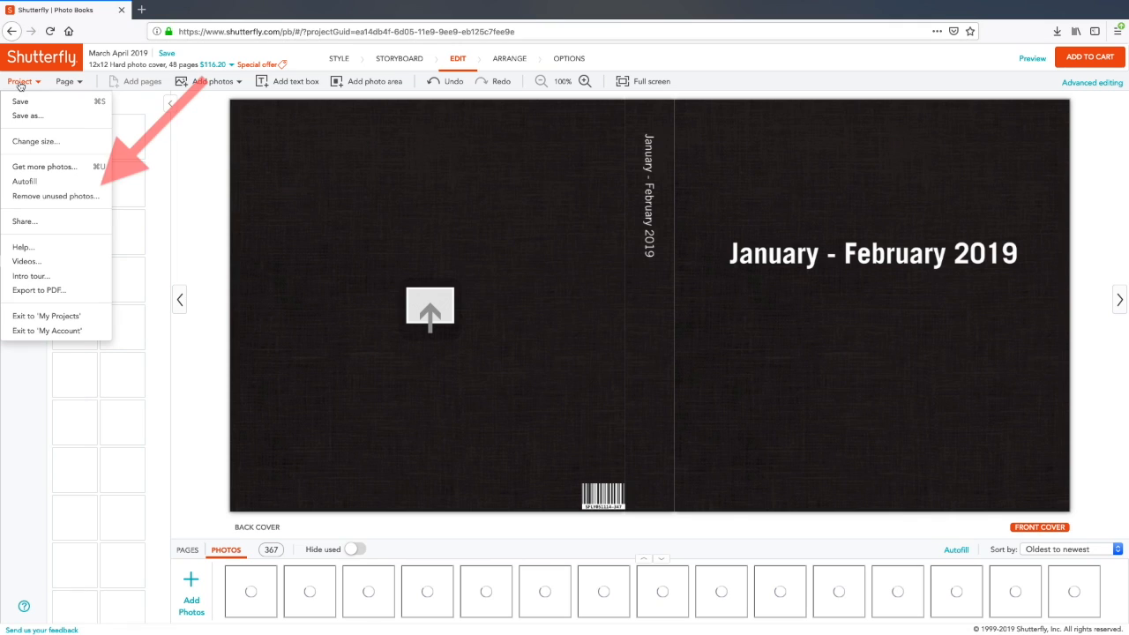
click(45, 196)
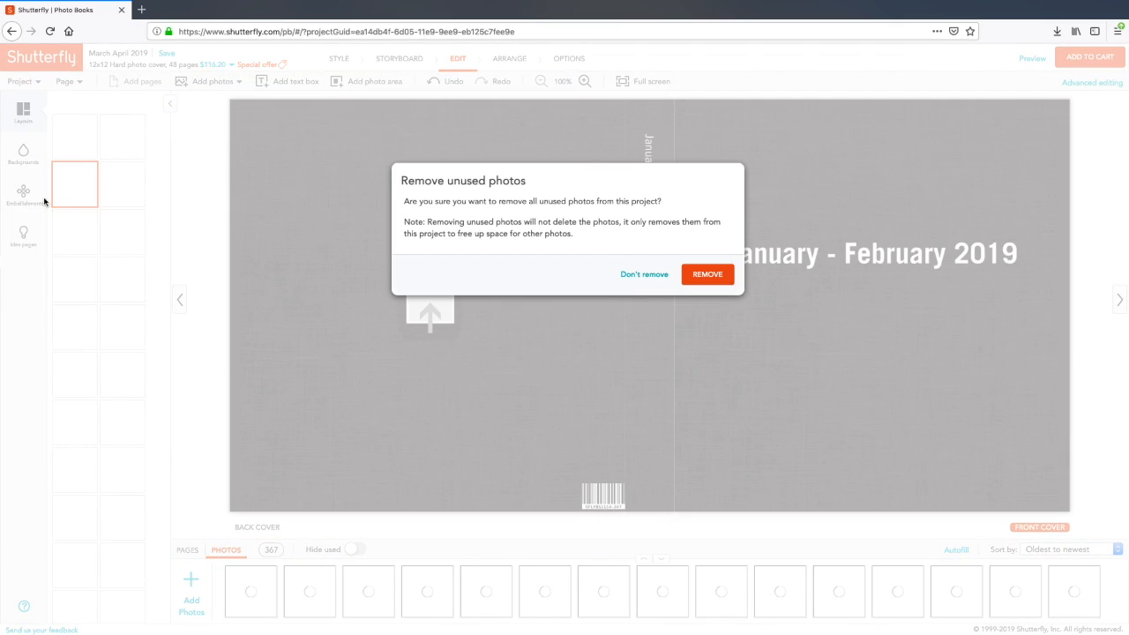
click(711, 275)
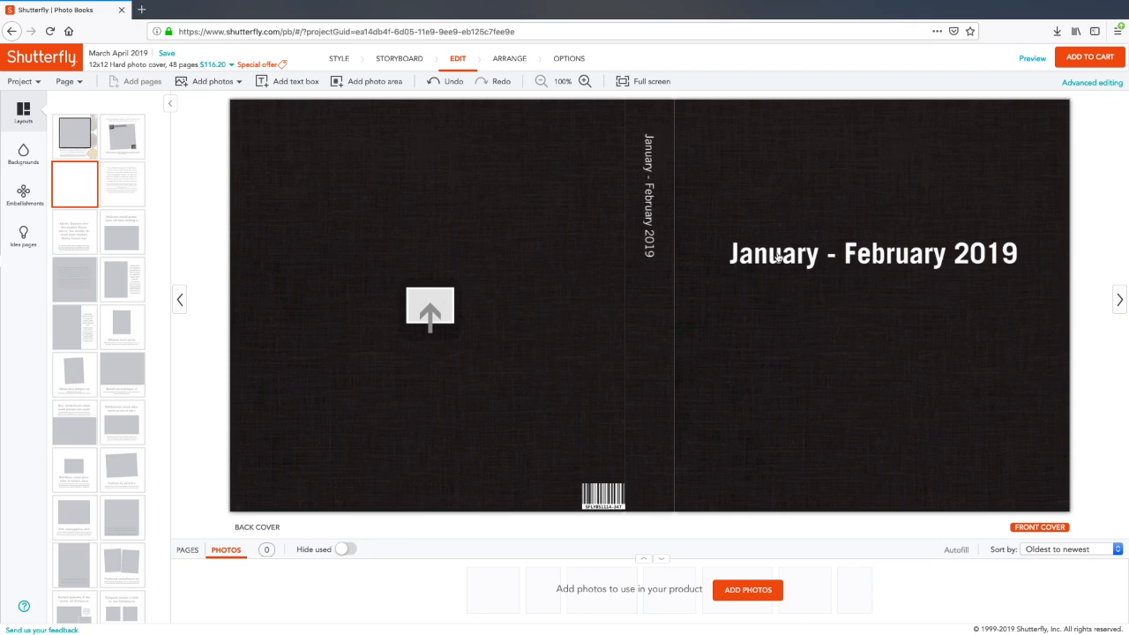
Step: Change the front cover title to "March - April 2019"
click(778, 258)
double_click(29, 228)
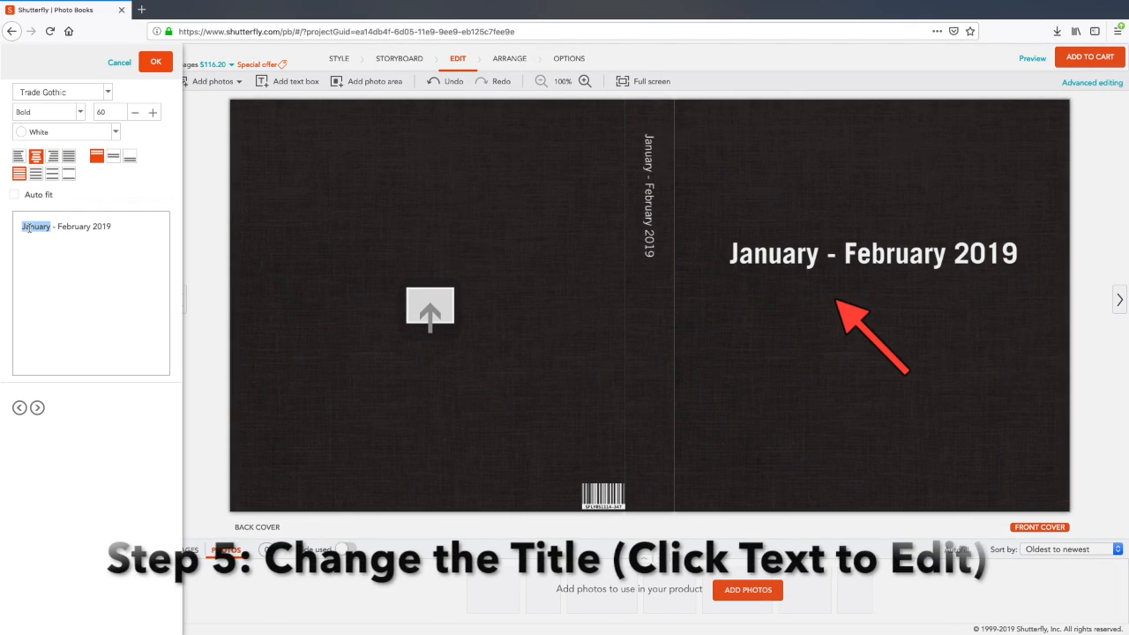
text(March)
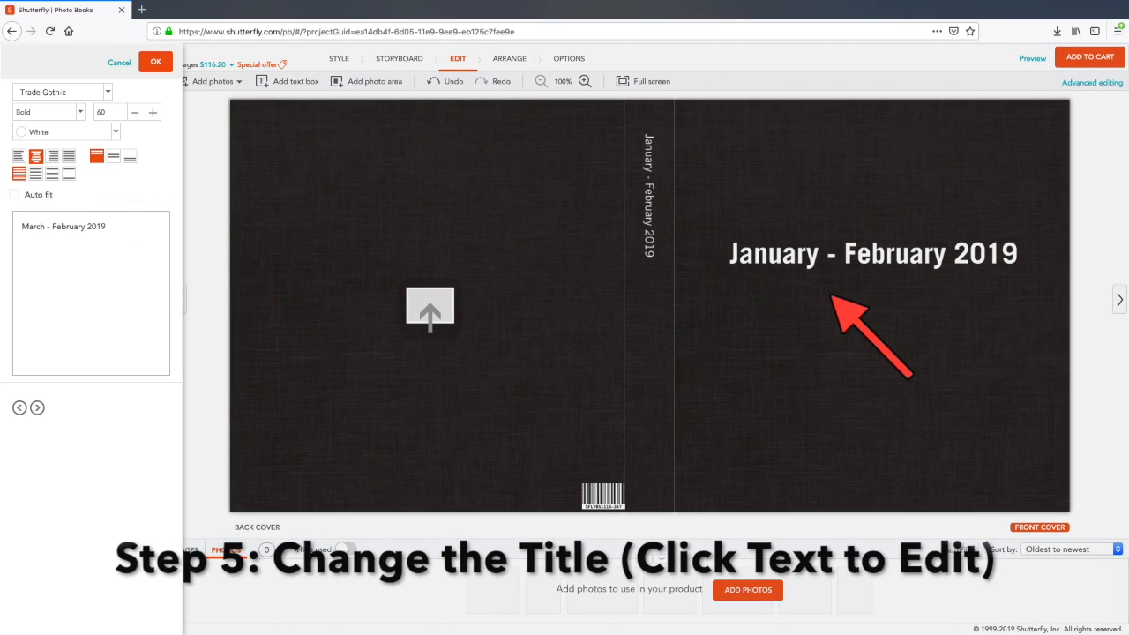
double_click(66, 226)
text(April)
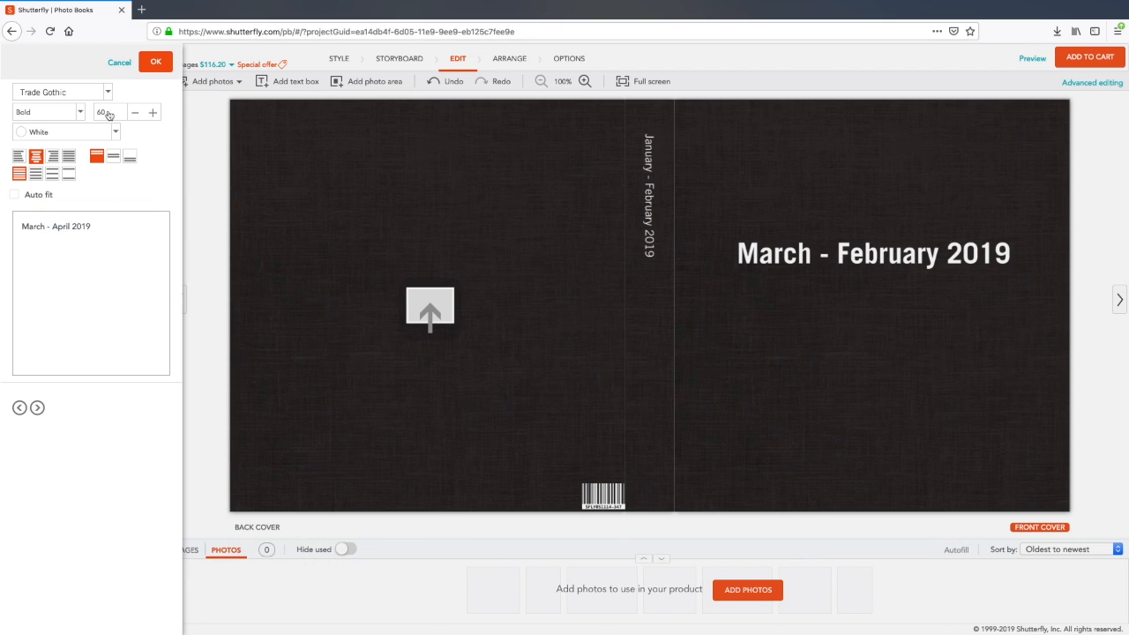
click(155, 62)
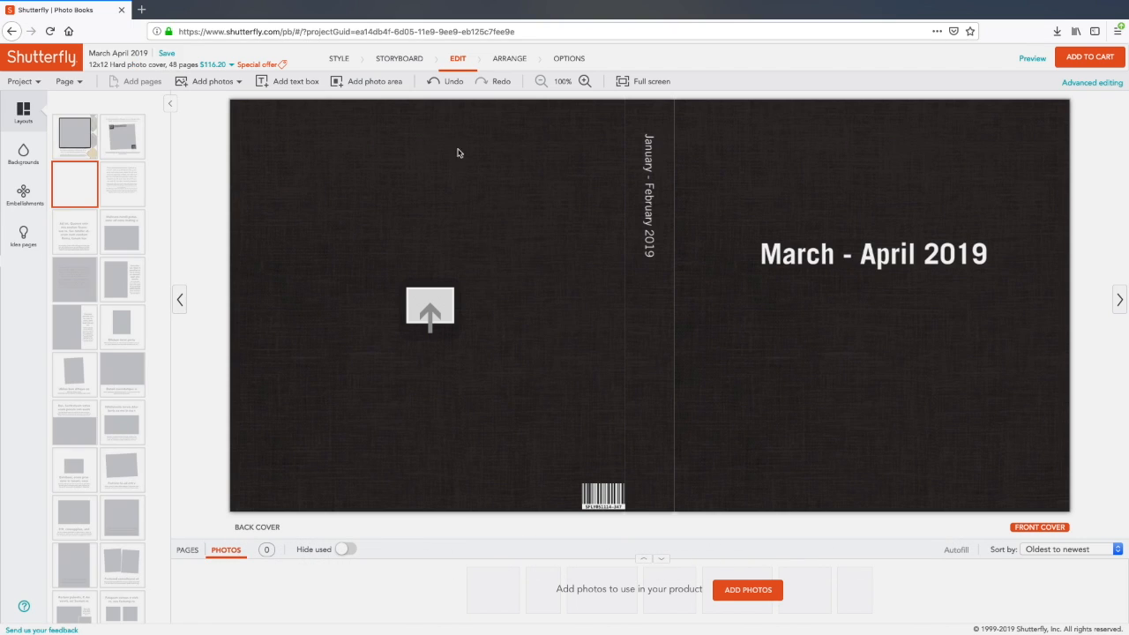
Step: Change the text on the book's spine to "March - April 2019"
click(648, 212)
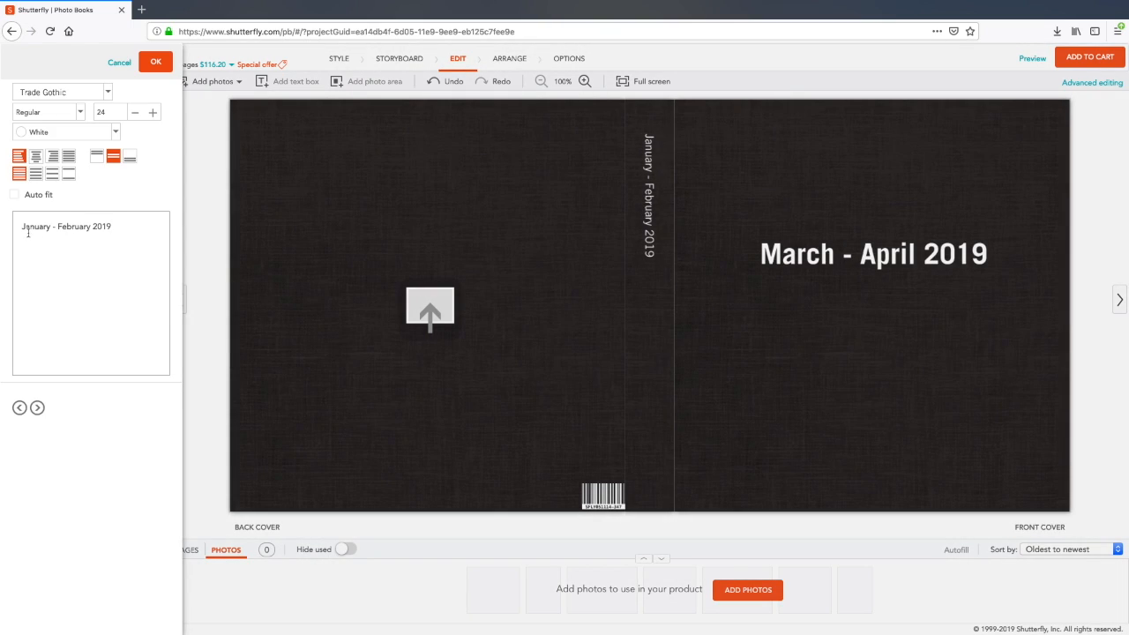
text(March)
double_click(72, 226)
text(A)
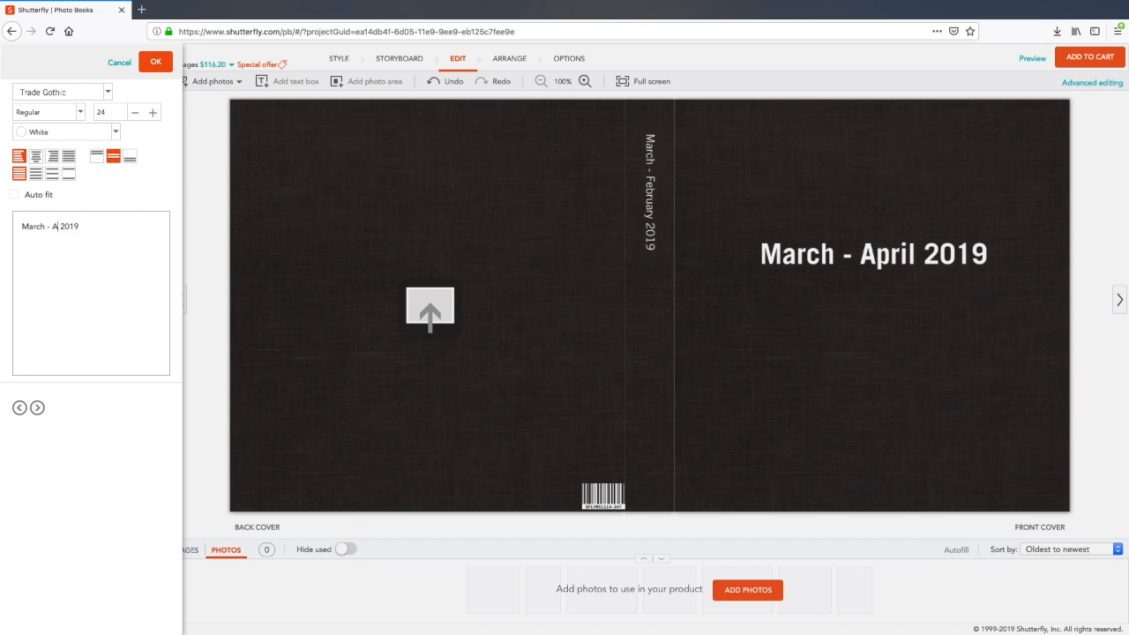
text(pril)
click(155, 62)
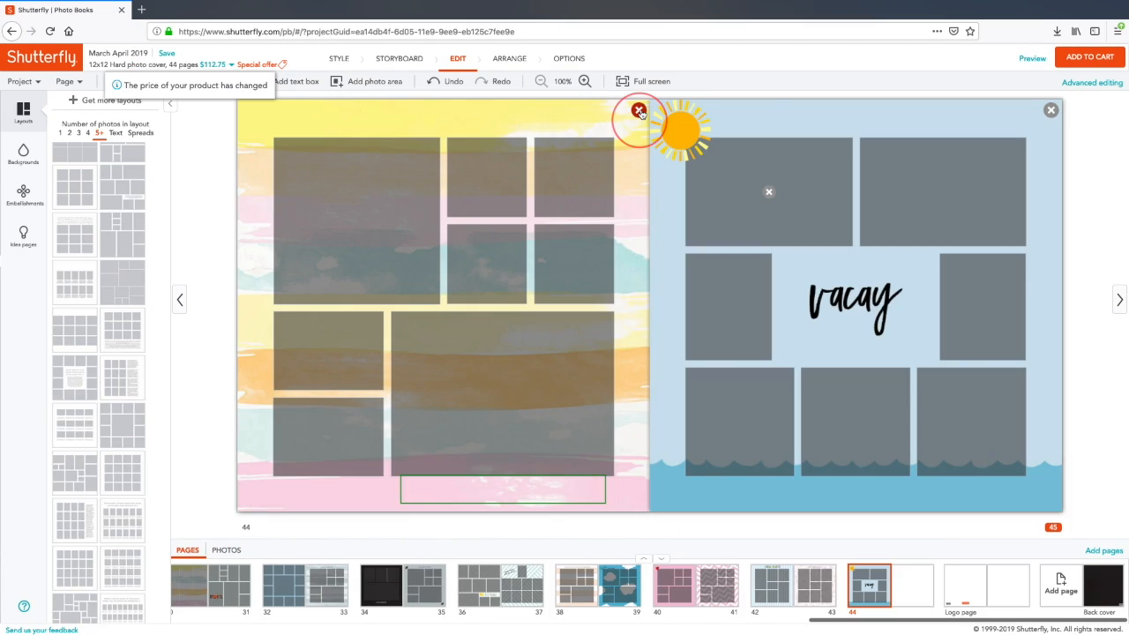
Step: Delete surplus pages from the end of the book until 20 remain, and add 20 pages after page 20
click(638, 111)
click(638, 111)
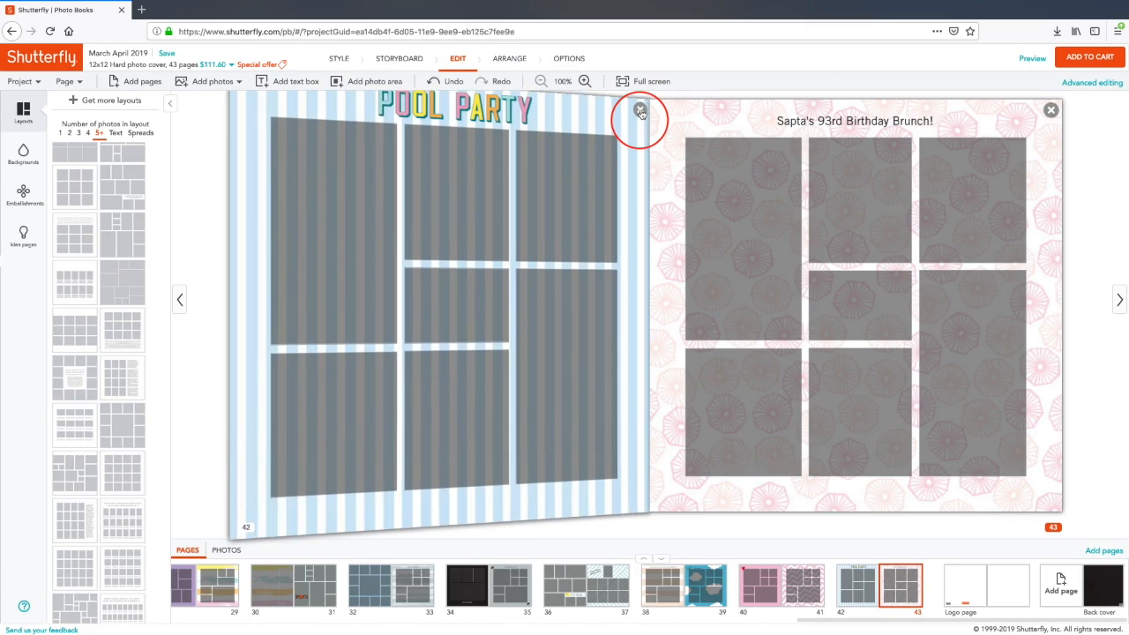
click(638, 111)
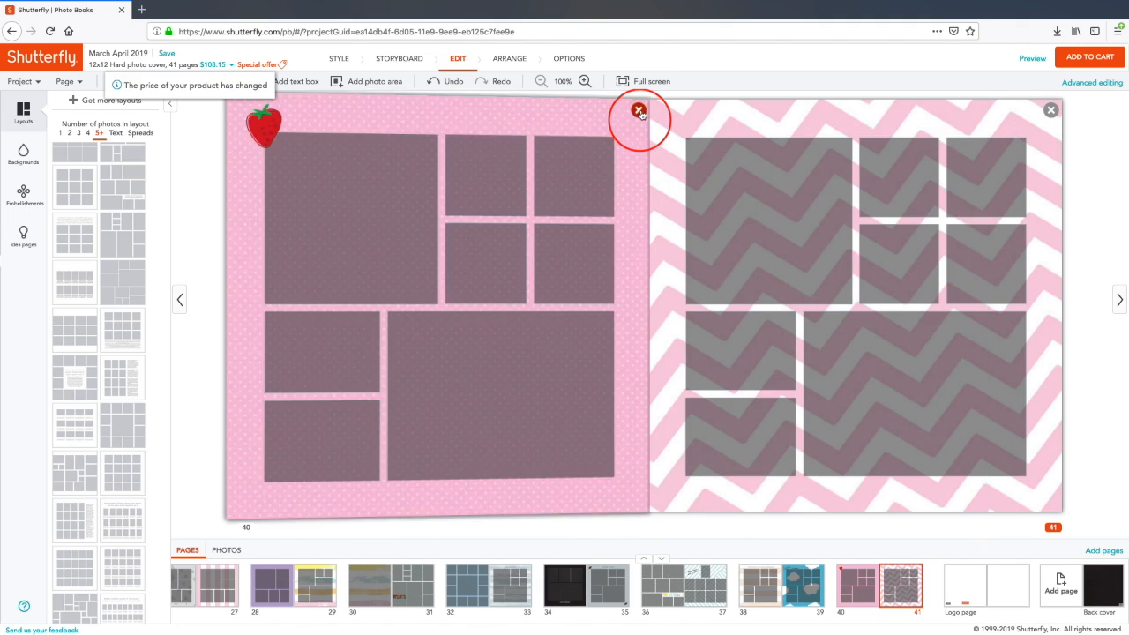
click(639, 111)
click(639, 111)
click(639, 111)
click(638, 112)
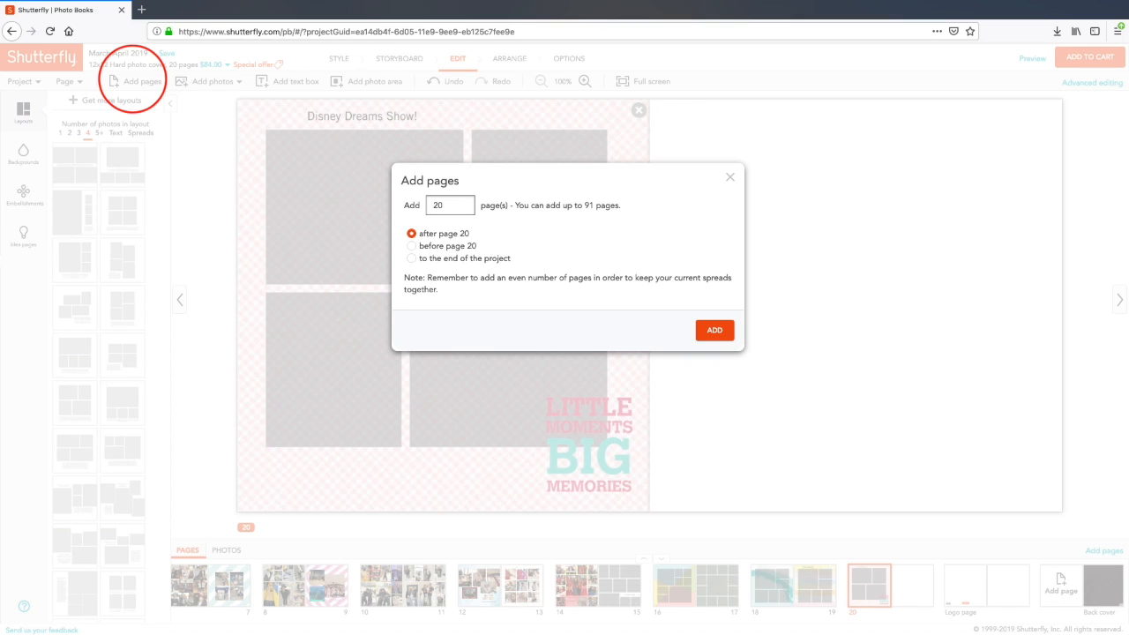
click(712, 330)
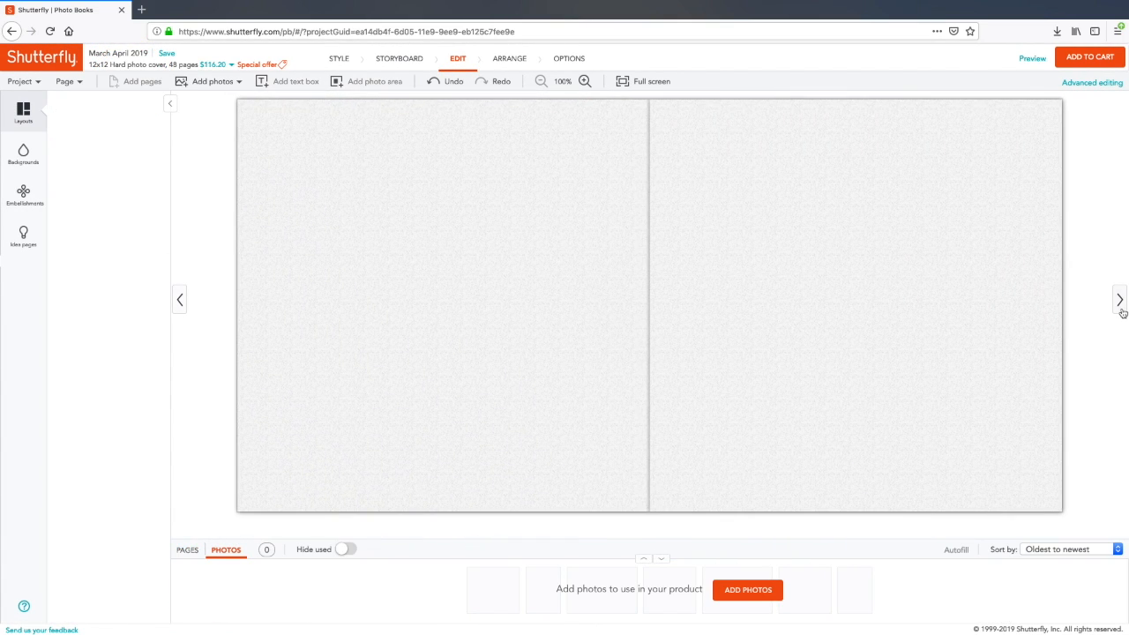
Step: Add all photos from the March 2019 album to the project's Photos tab
click(1120, 302)
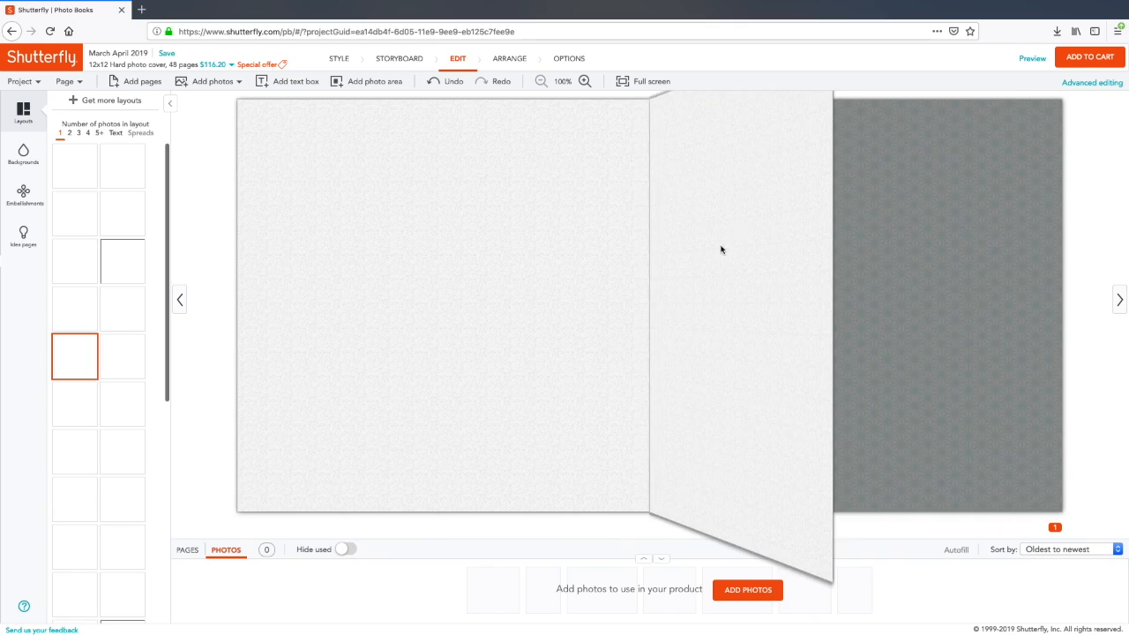
click(747, 590)
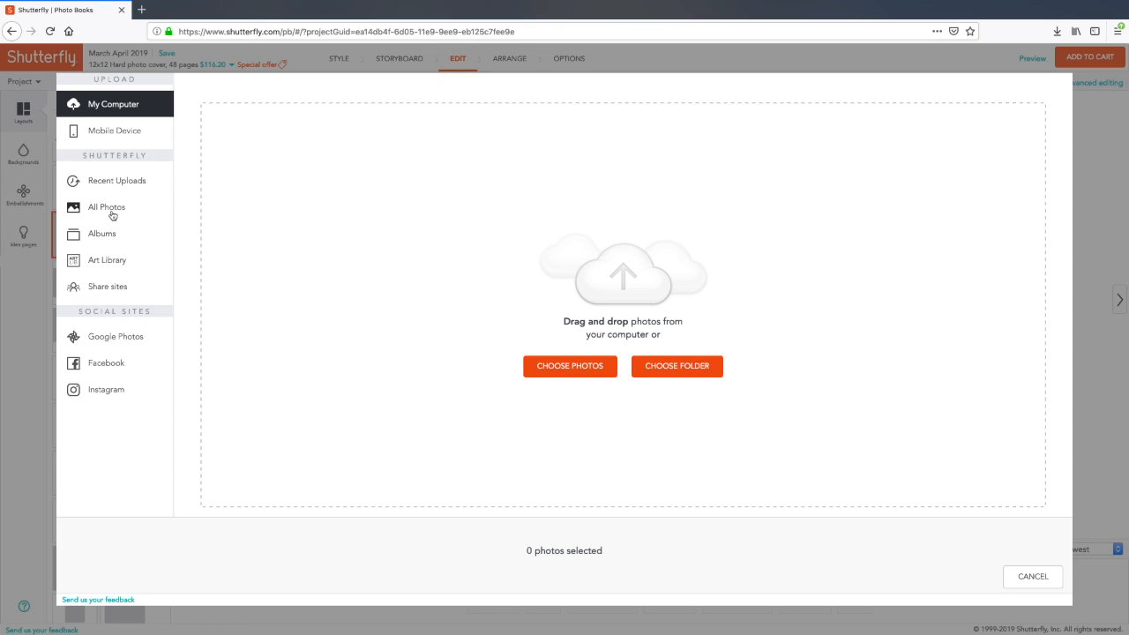
click(106, 234)
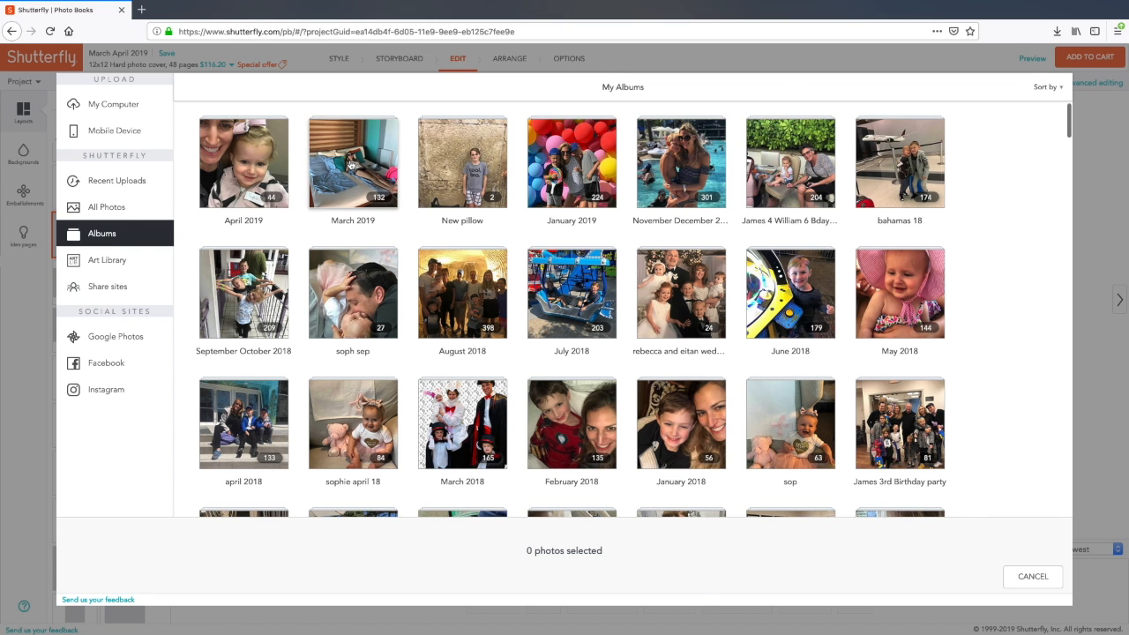
click(351, 164)
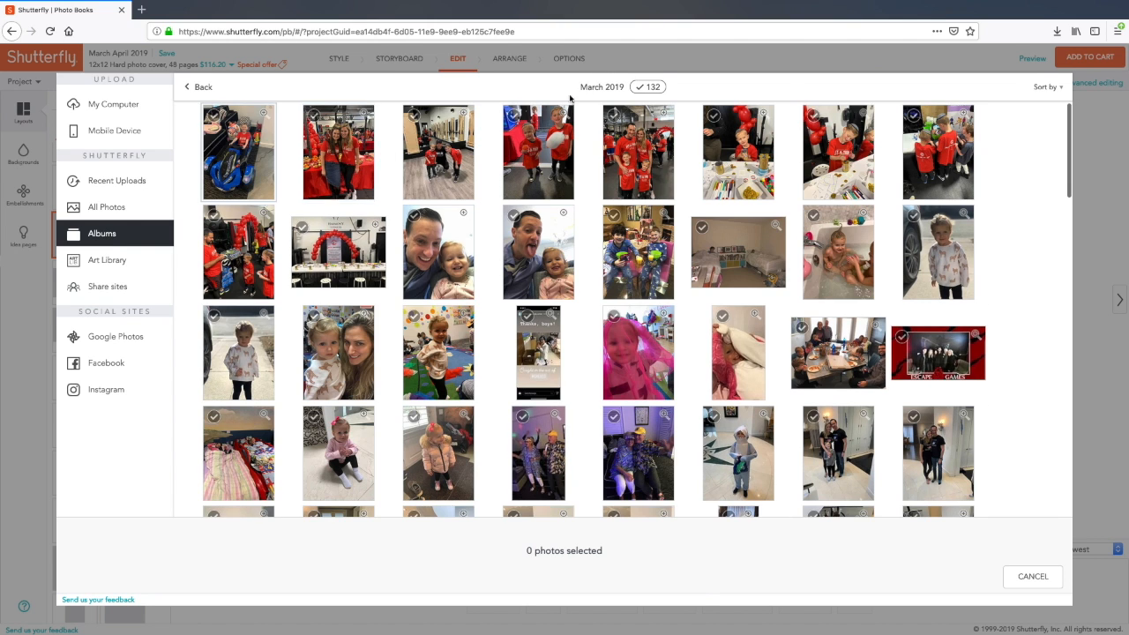
click(652, 88)
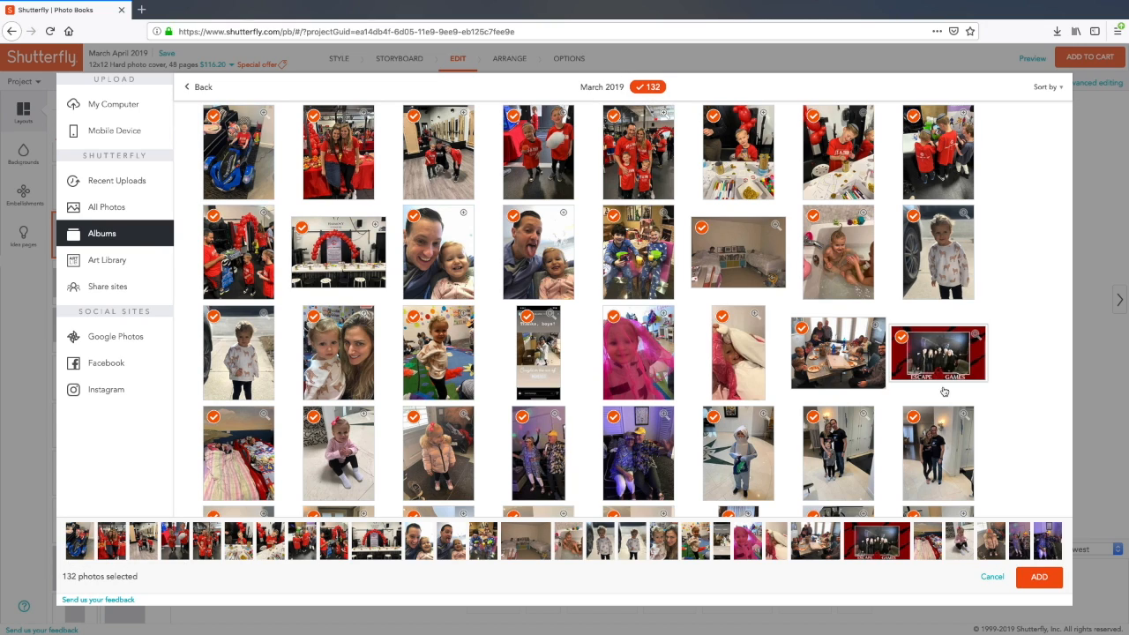
click(1040, 578)
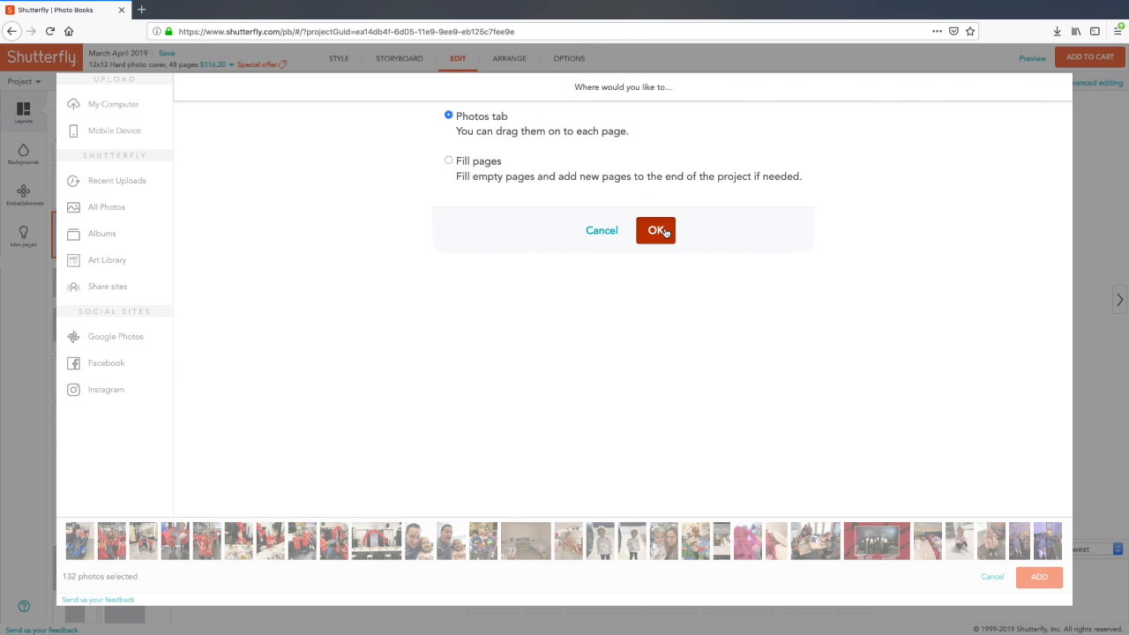
click(656, 230)
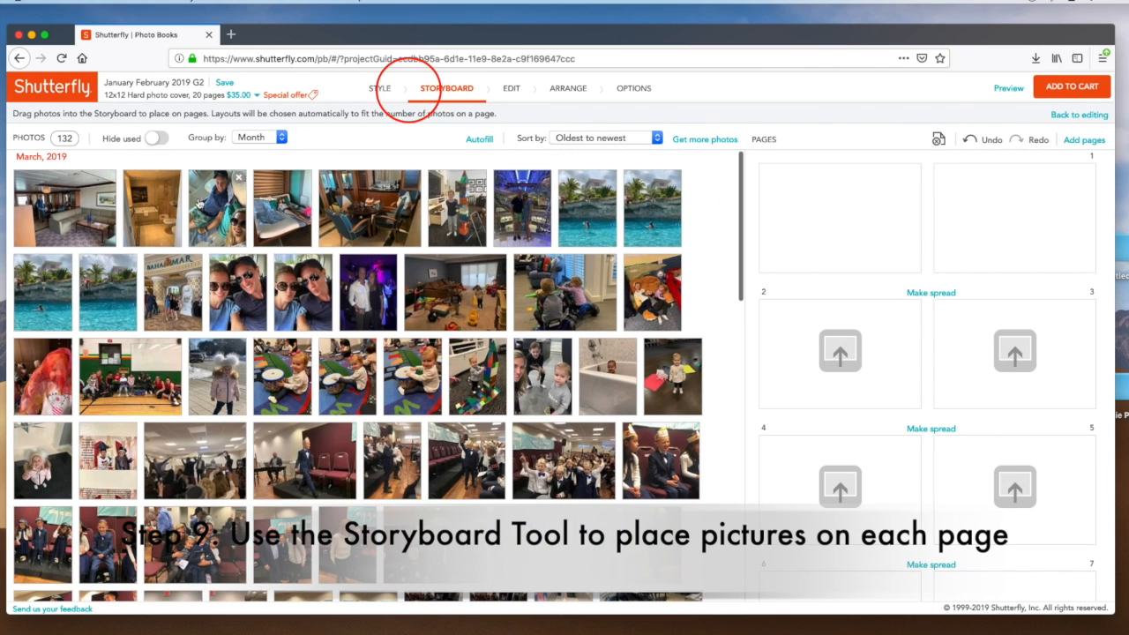
Step: Place the first eight March 2019 photos onto page 2 using the Storyboard
drag(75, 204, 829, 353)
drag(153, 204, 802, 370)
drag(217, 208, 820, 357)
drag(289, 213, 824, 357)
drag(370, 214, 820, 362)
drag(461, 213, 808, 371)
drag(524, 213, 820, 362)
drag(579, 220, 820, 361)
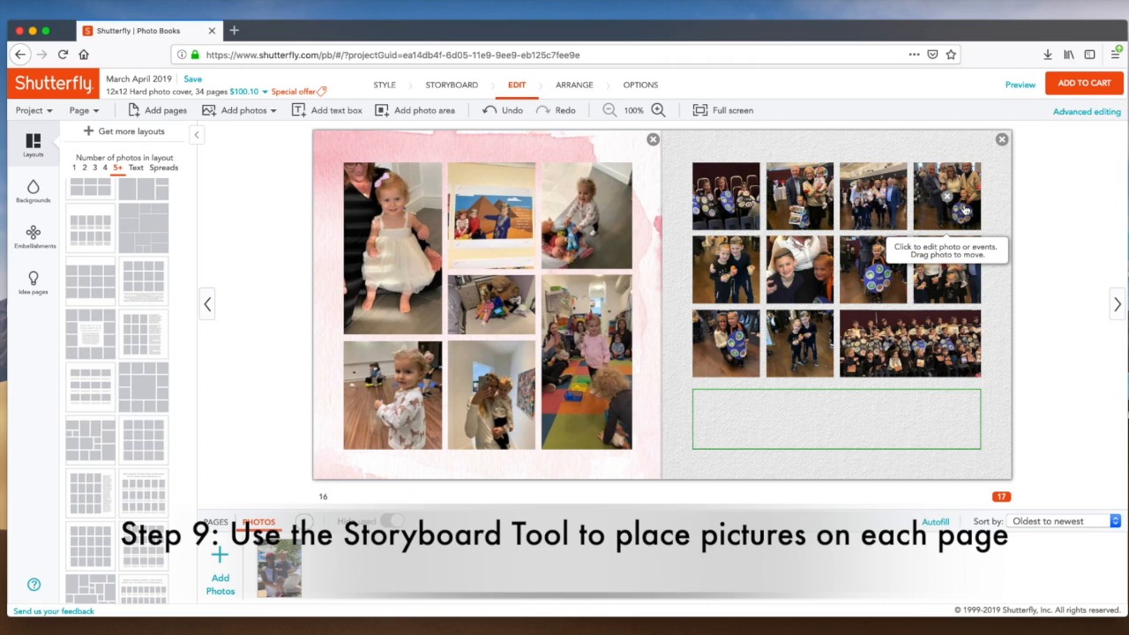
Step: Open the family group photo in page 17's second row and shift its crop area upward
double_click(767, 255)
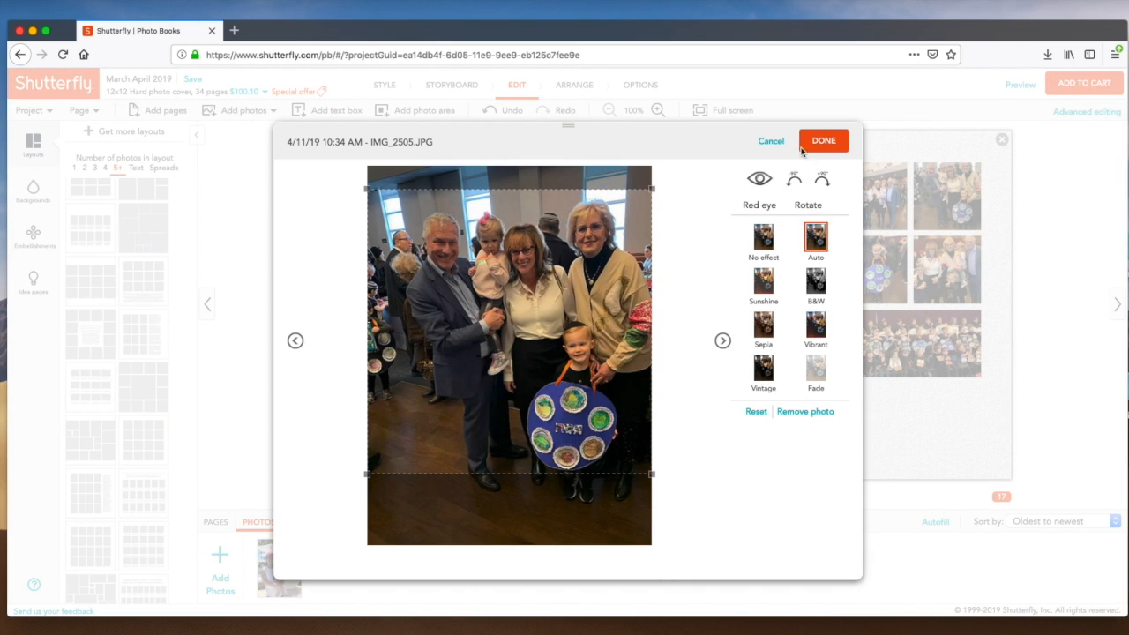
click(802, 146)
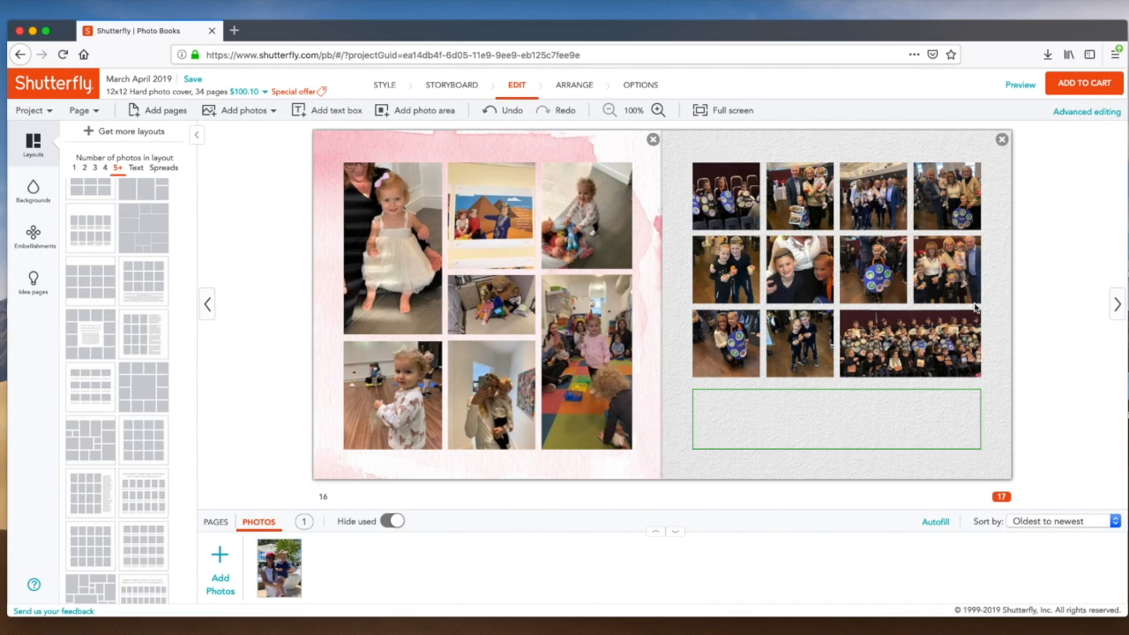
double_click(964, 292)
drag(601, 293, 609, 264)
click(824, 140)
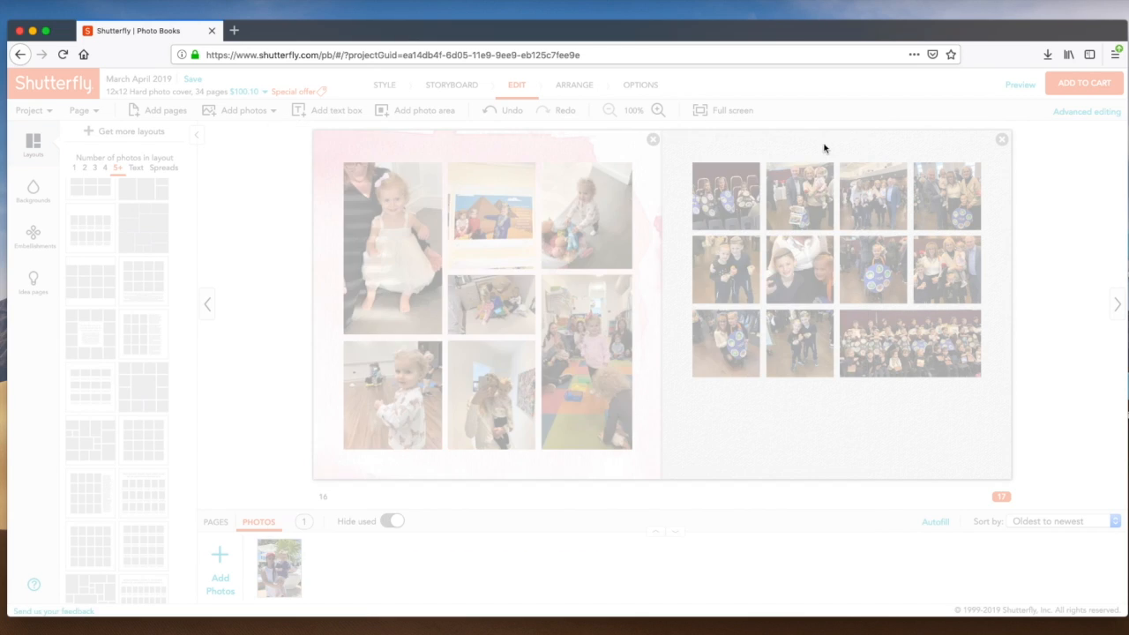
Step: Examine the crops of the woman-with-two-boys photo and the first photo on page 17
double_click(808, 282)
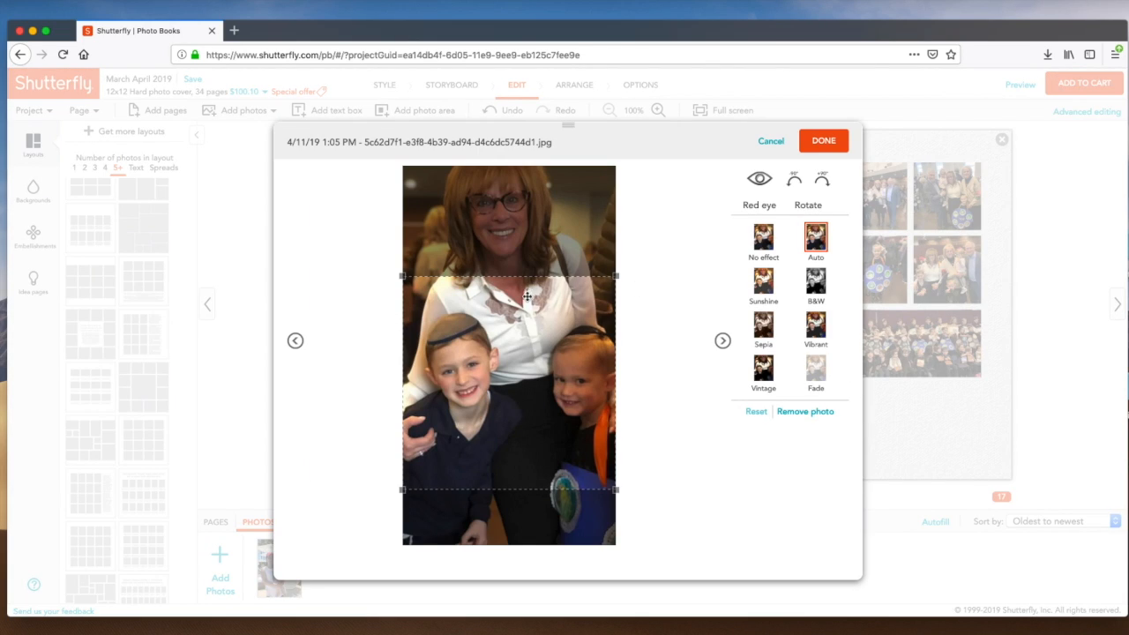
click(824, 141)
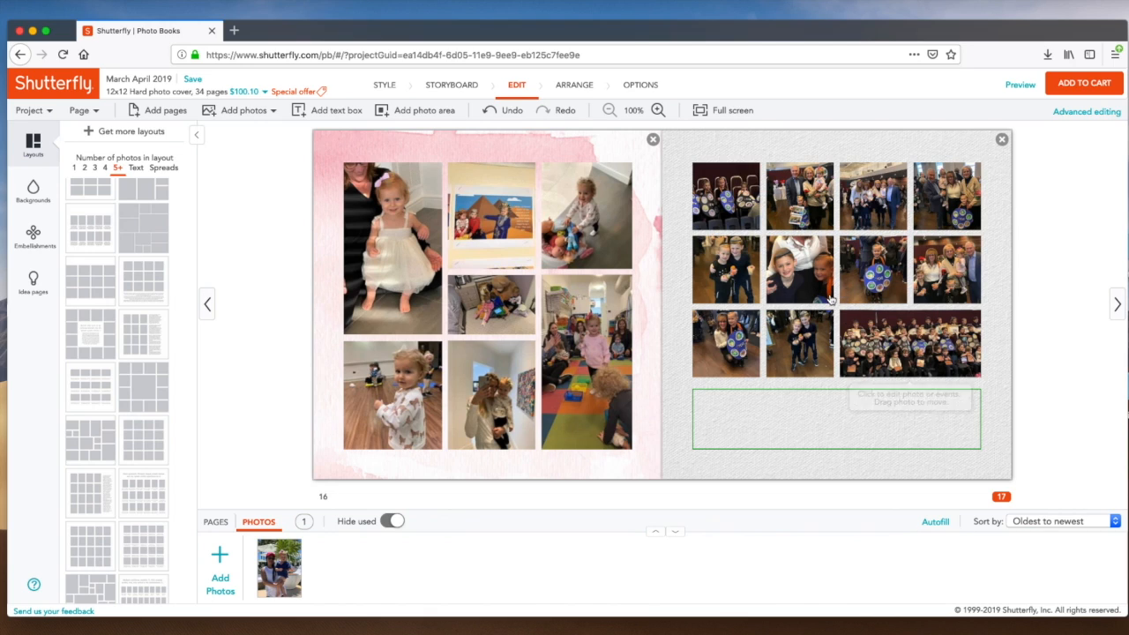
click(822, 294)
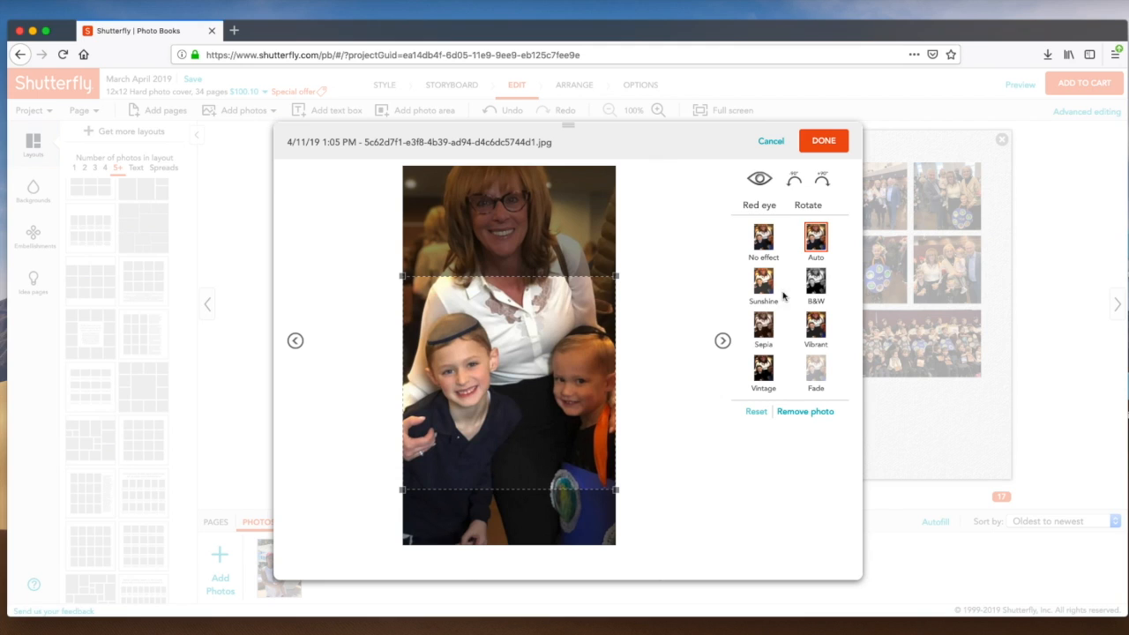
click(820, 145)
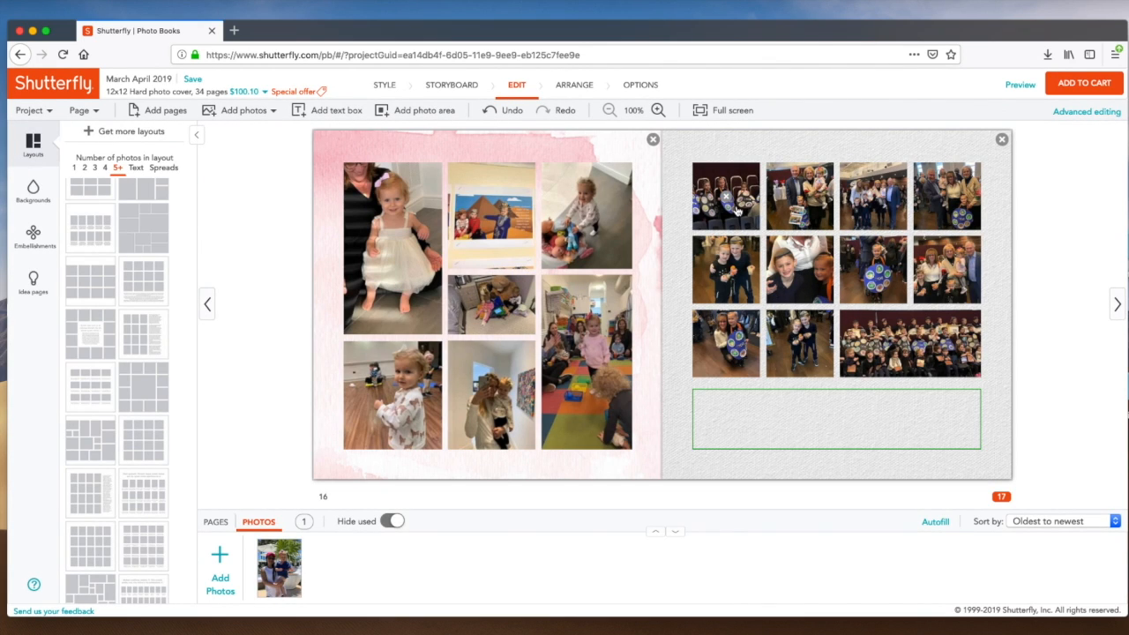
click(736, 209)
click(823, 141)
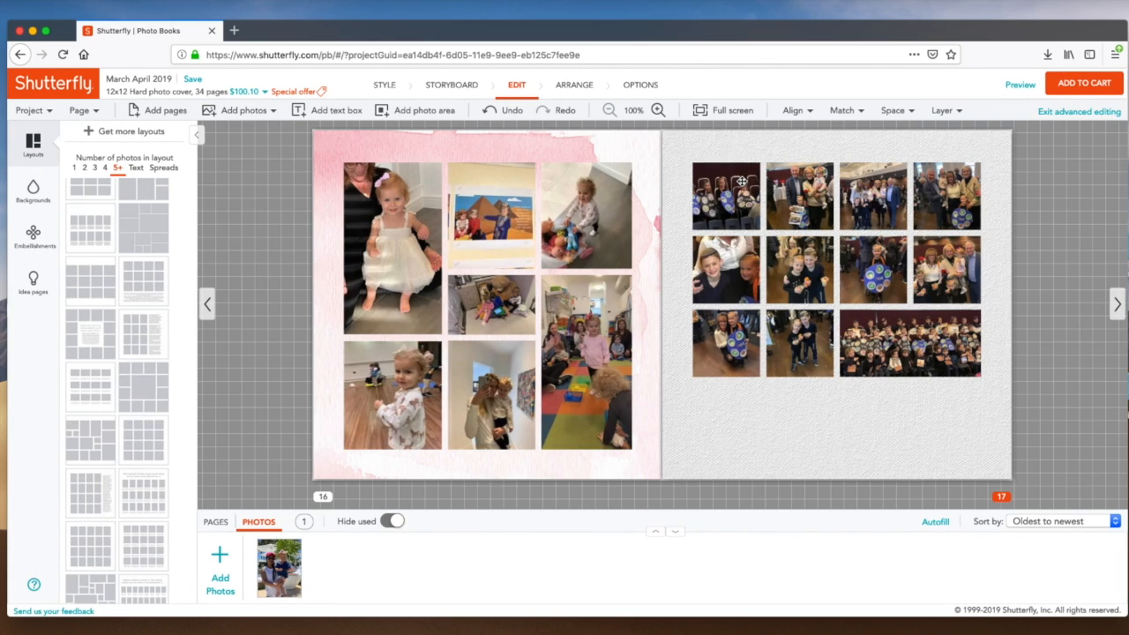
Step: Delete the first photo on page 17 in advanced editing and extend the photo below it upward to fill the empty slot
click(743, 180)
key(Delete)
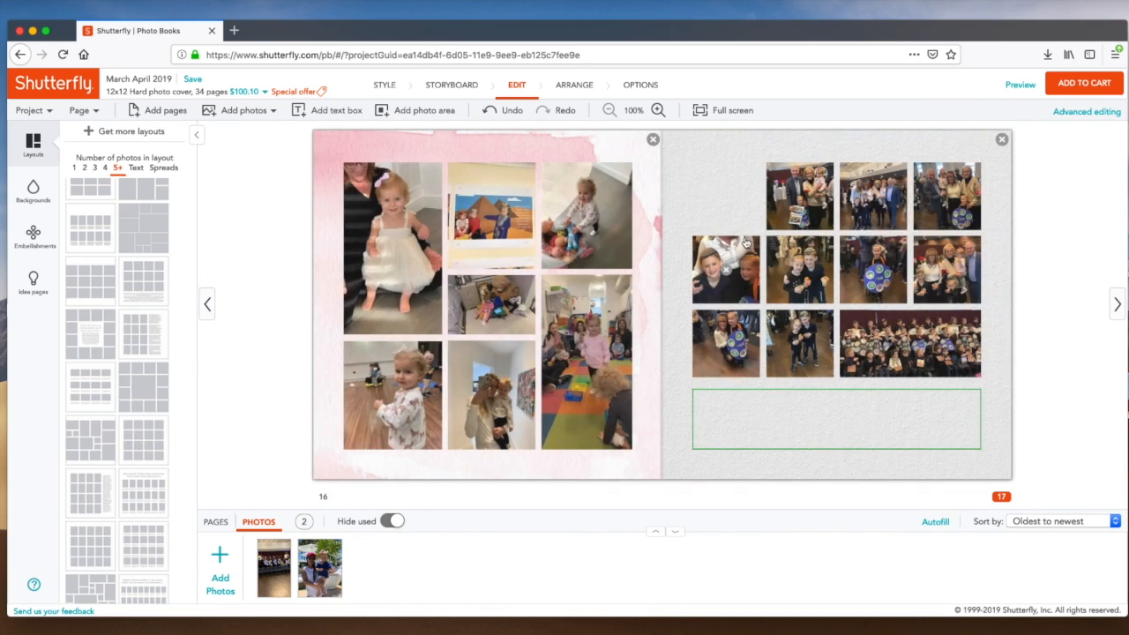
double_click(745, 238)
click(824, 148)
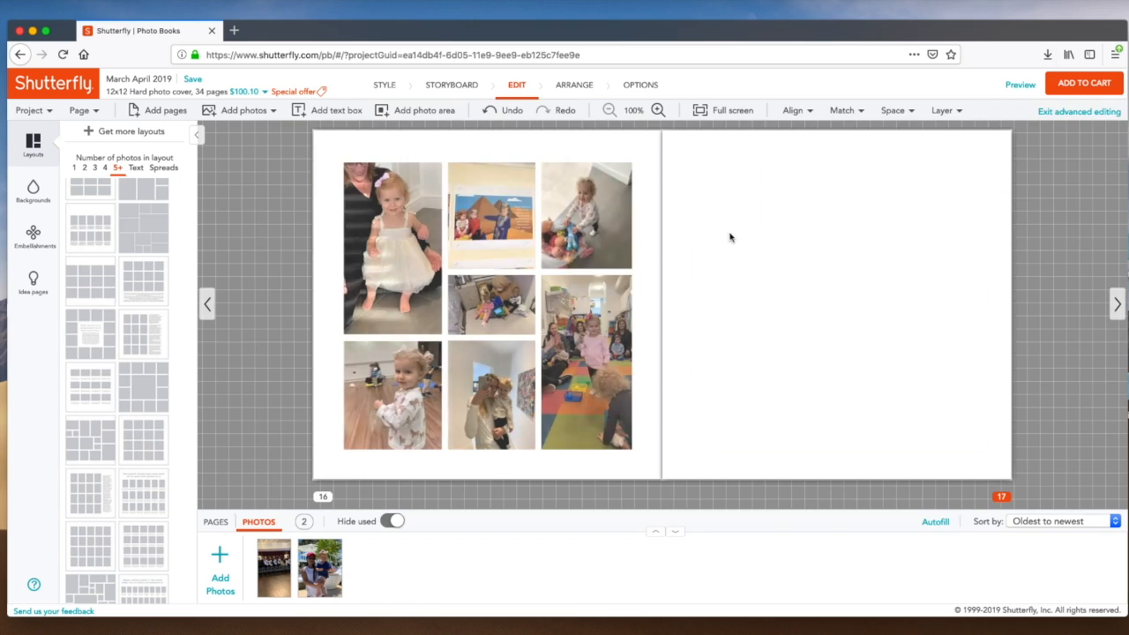
click(729, 239)
drag(727, 234, 725, 160)
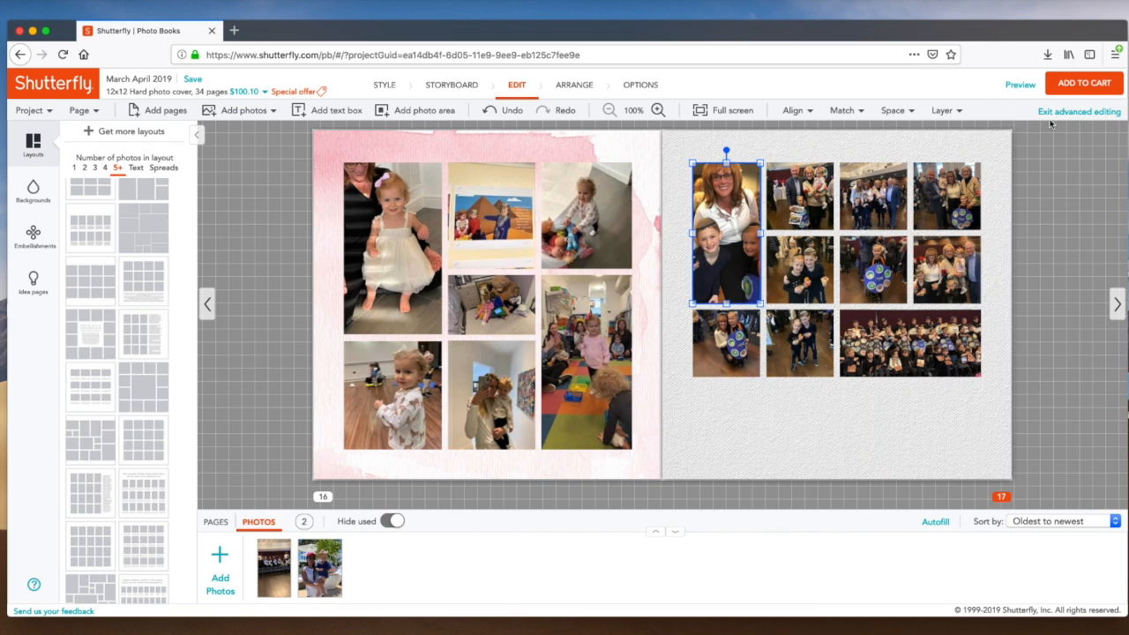
double_click(751, 274)
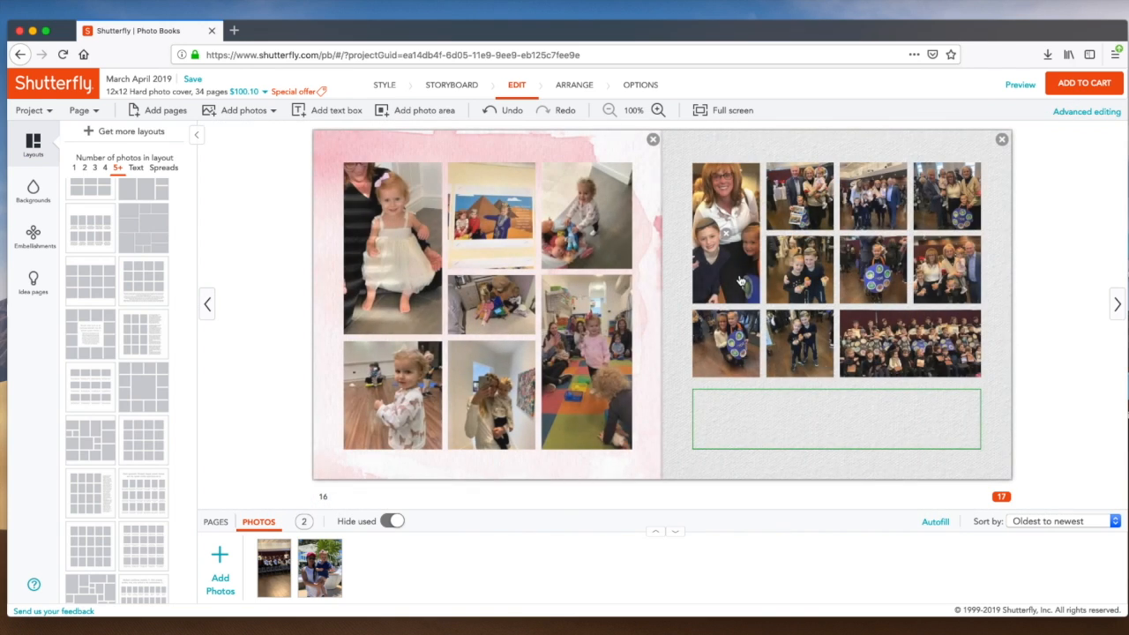
Step: Select all photos on page 17 and stretch the group downward, leaving a narrow strip for the caption below
drag(688, 159, 987, 393)
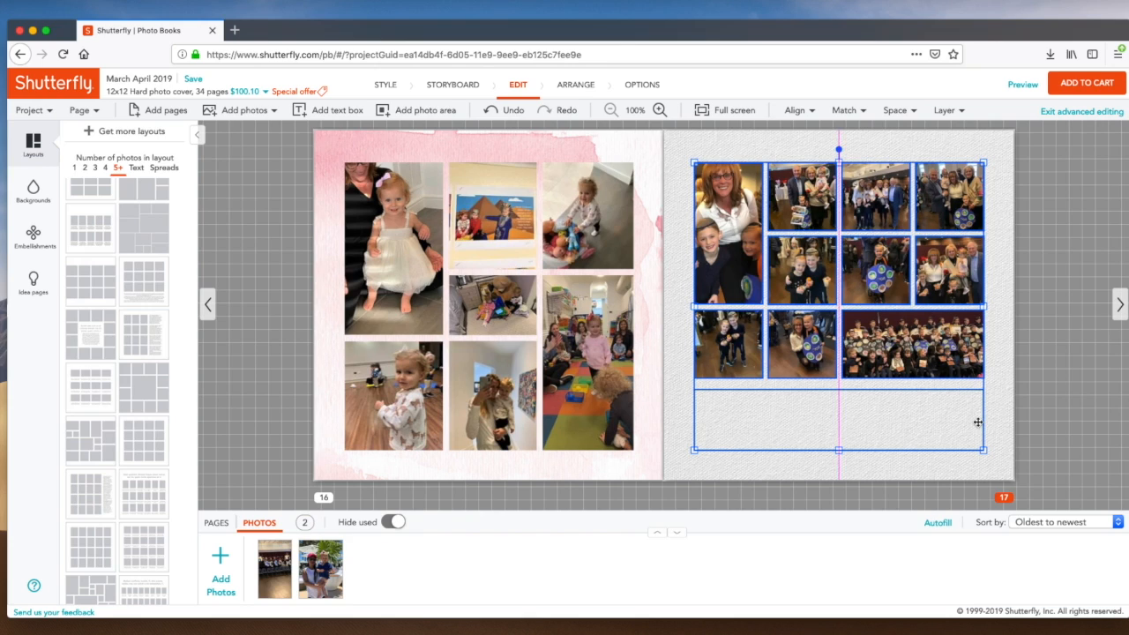
click(998, 426)
drag(999, 375, 683, 146)
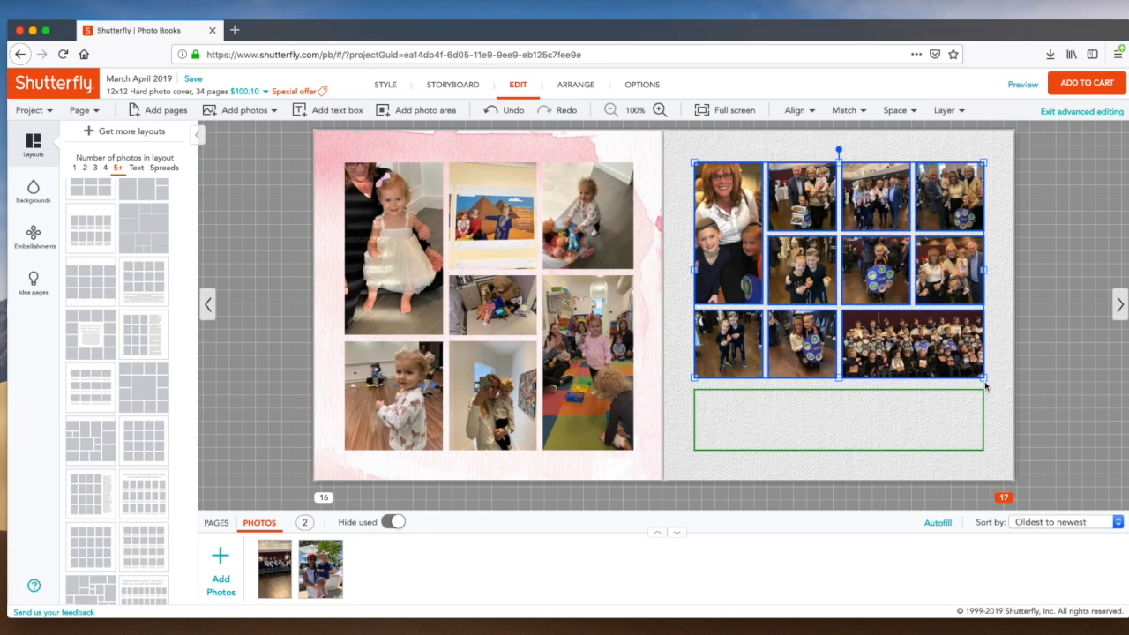
drag(839, 381, 838, 427)
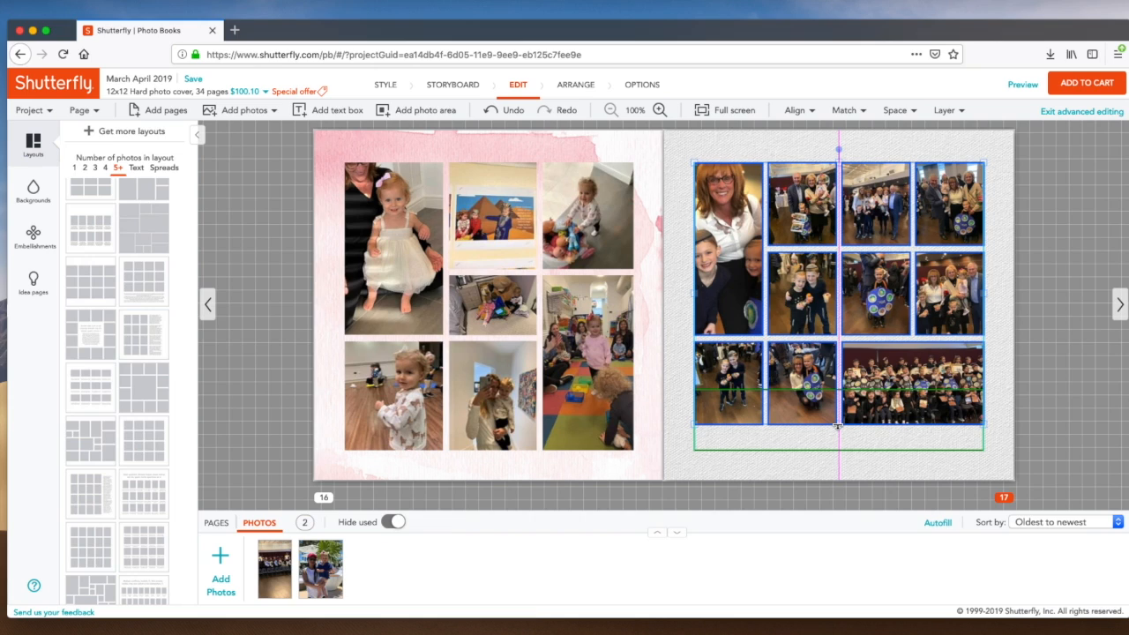
click(874, 475)
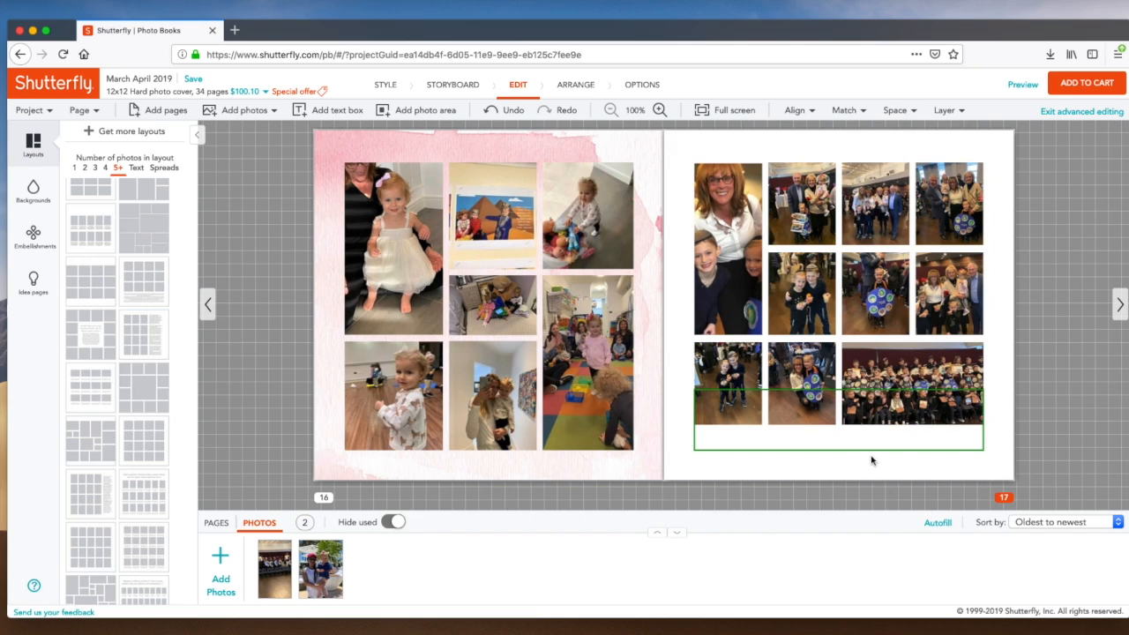
Step: Shrink page 17's text box to fit beneath the photos and caption it "Pesach Performance!" in centered black Trade Gothic, size 24
drag(986, 389, 982, 406)
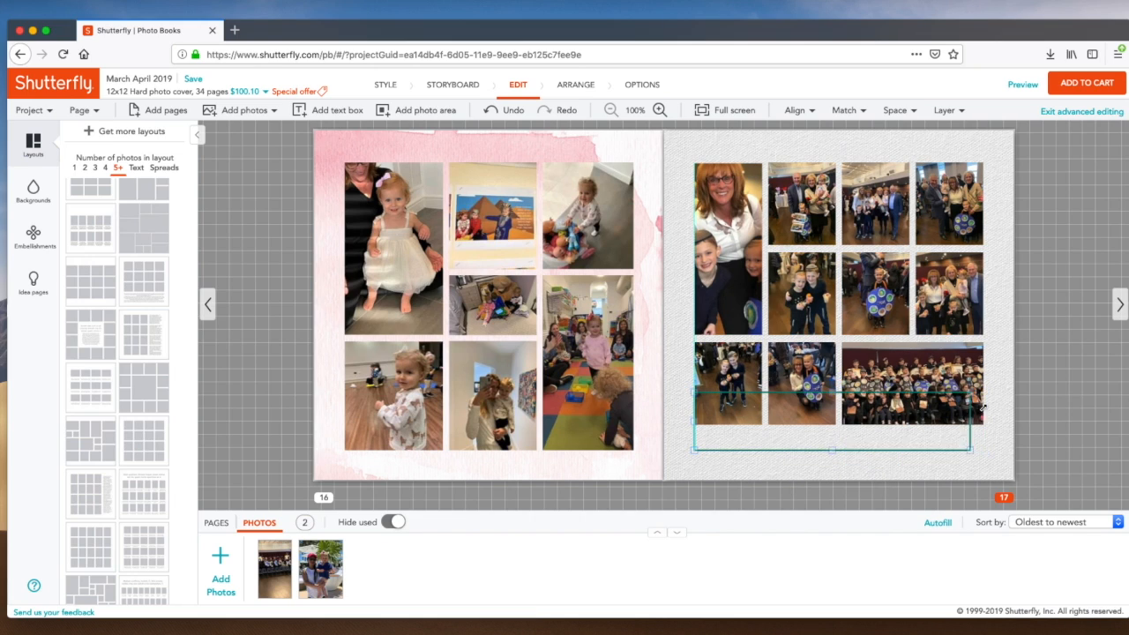
drag(870, 420, 862, 444)
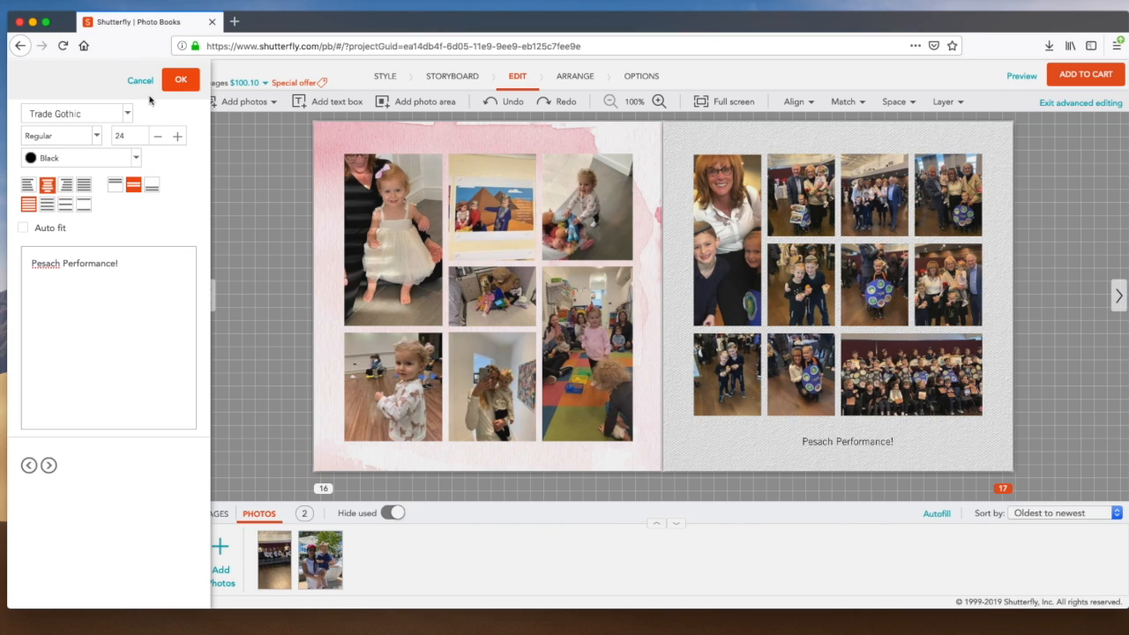
click(182, 81)
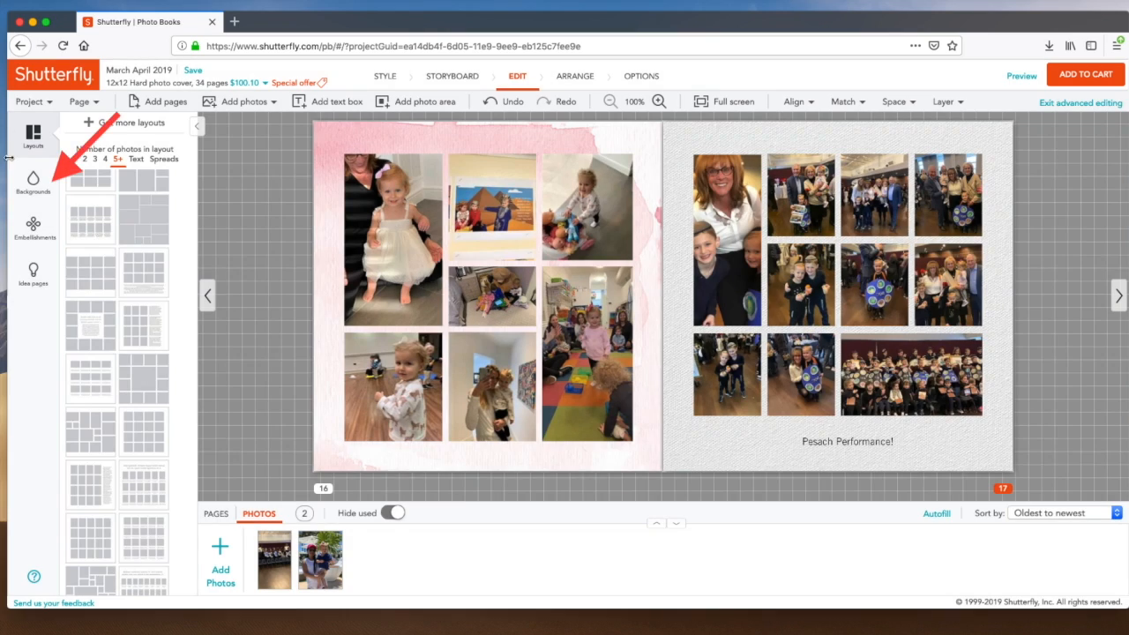
Step: Replace page 17's grey textured background with the light blue white-star pattern
click(33, 184)
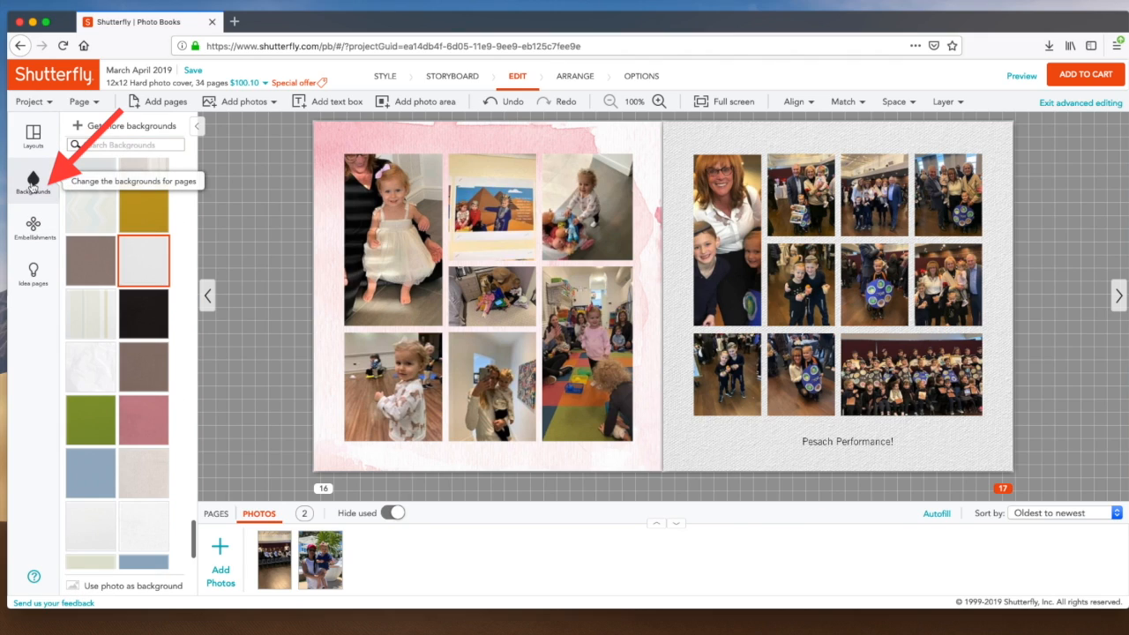
scroll(91, 330, up, 5)
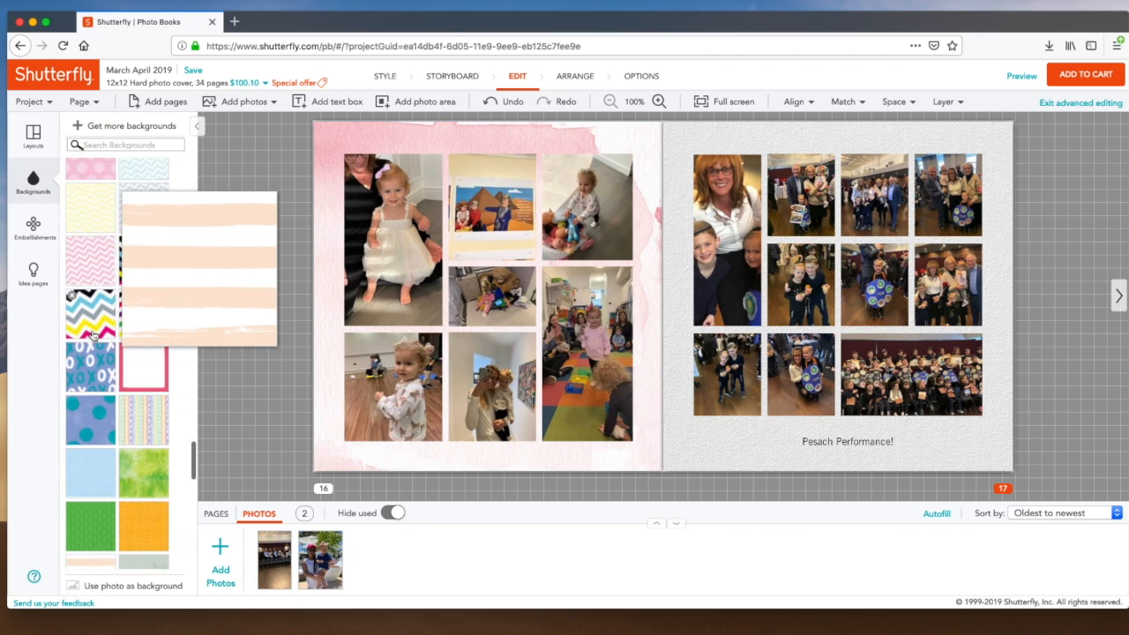
scroll(182, 327, up, 5)
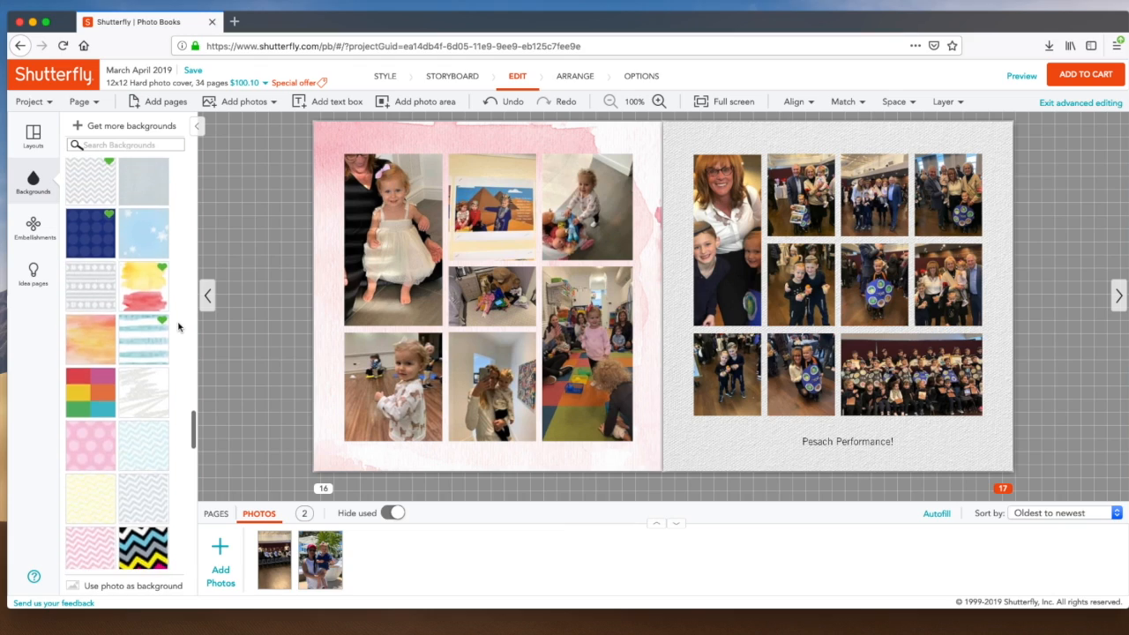
scroll(151, 302, up, 3)
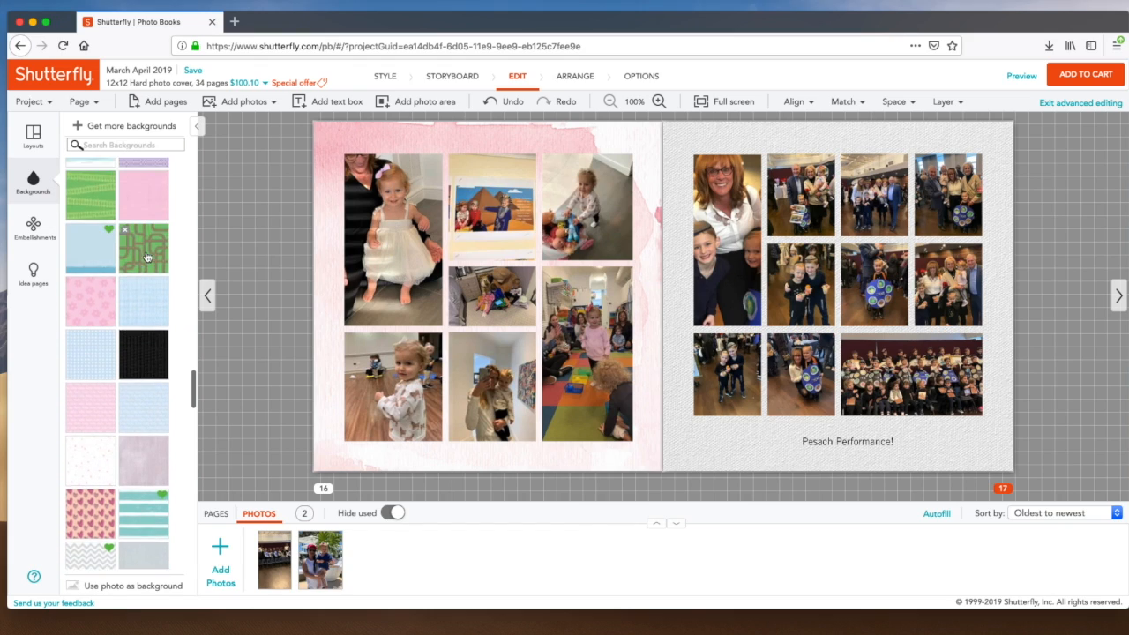
click(94, 393)
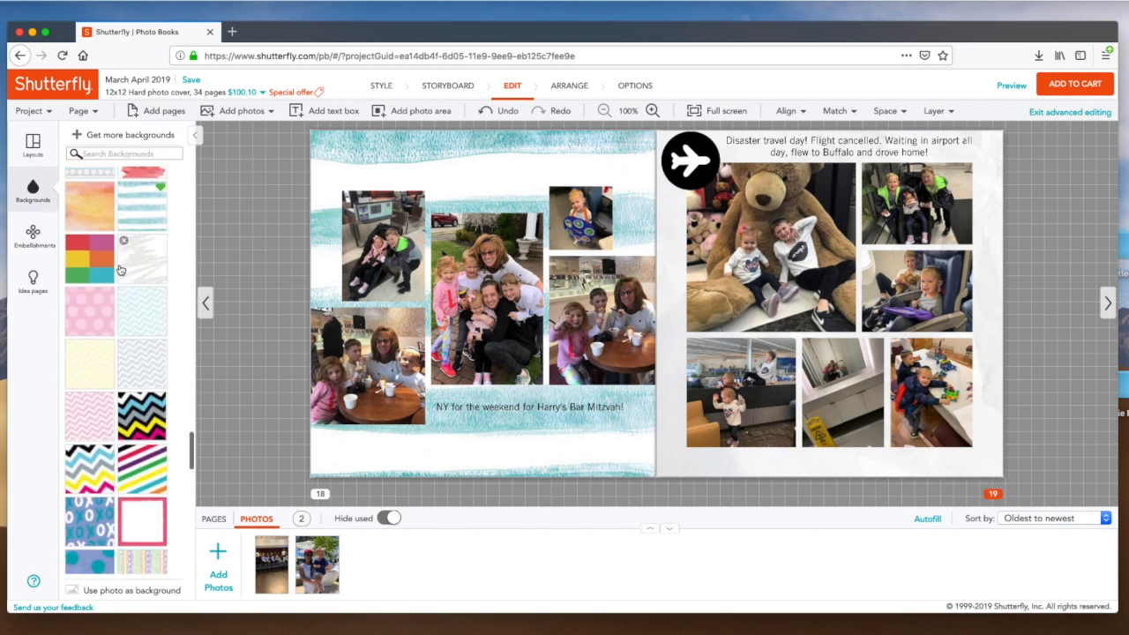
Step: Position the sun sticker in page 21's upper-right corner and open the bottom-row pool photo on page 29
click(99, 411)
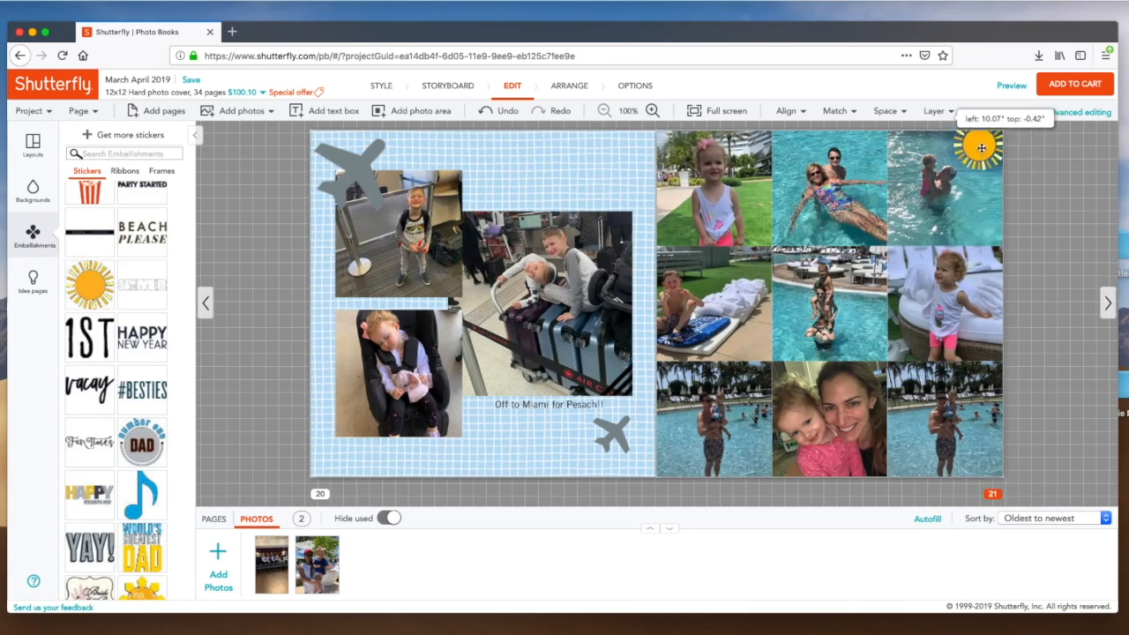
drag(980, 148, 986, 146)
click(347, 493)
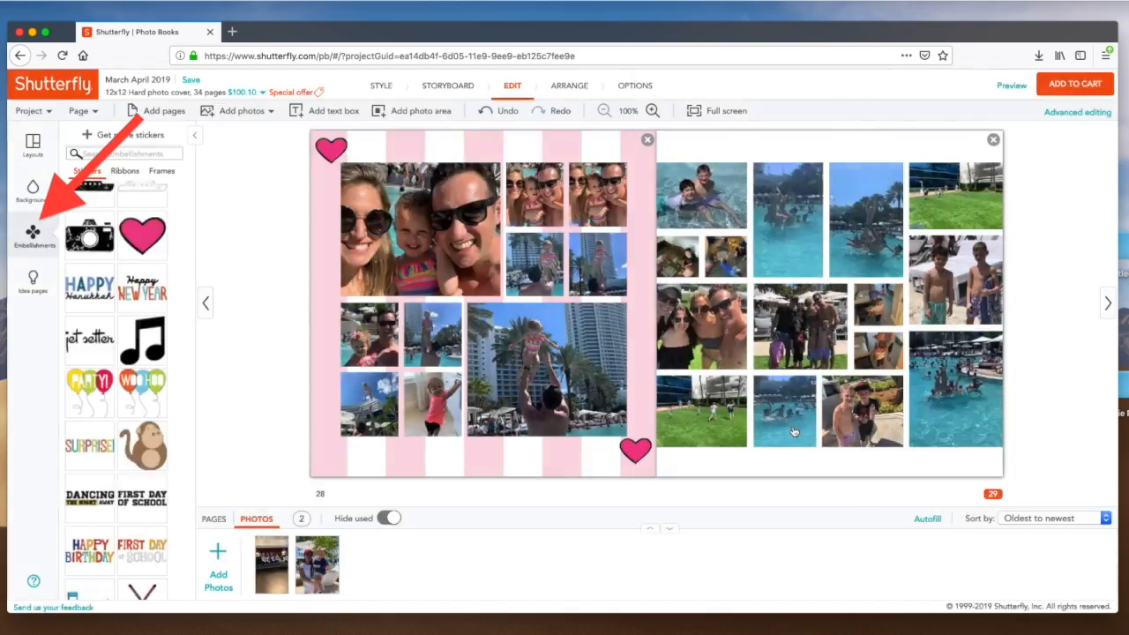
double_click(793, 431)
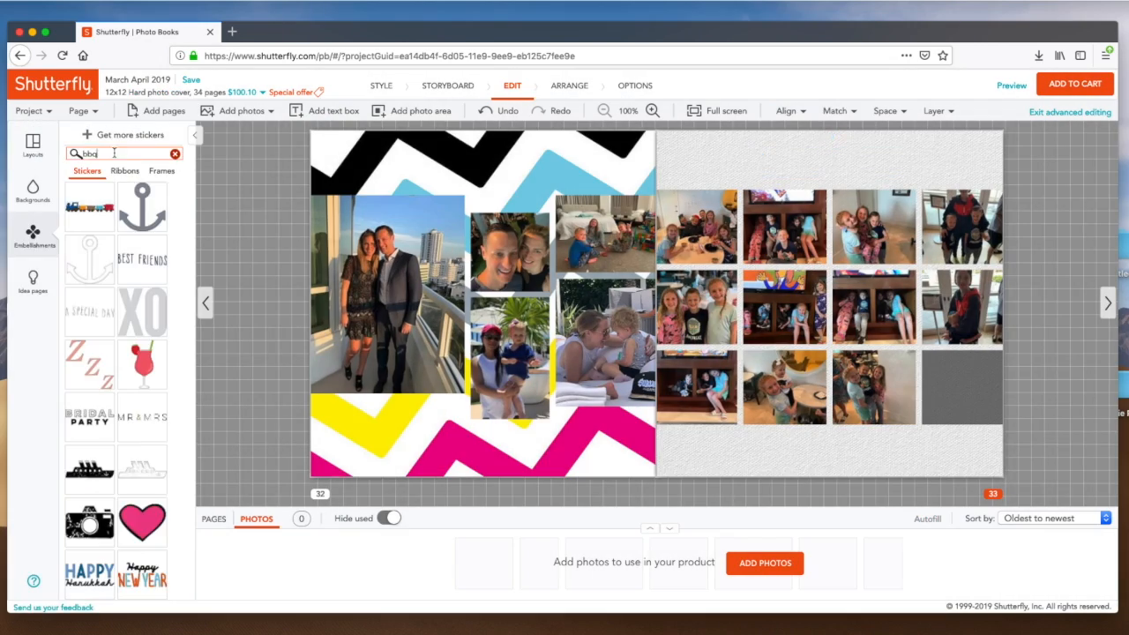
Step: Change page 33's background to plain white and apply a mixed-size collage layout to page 34's photos
scroll(115, 388, down, 5)
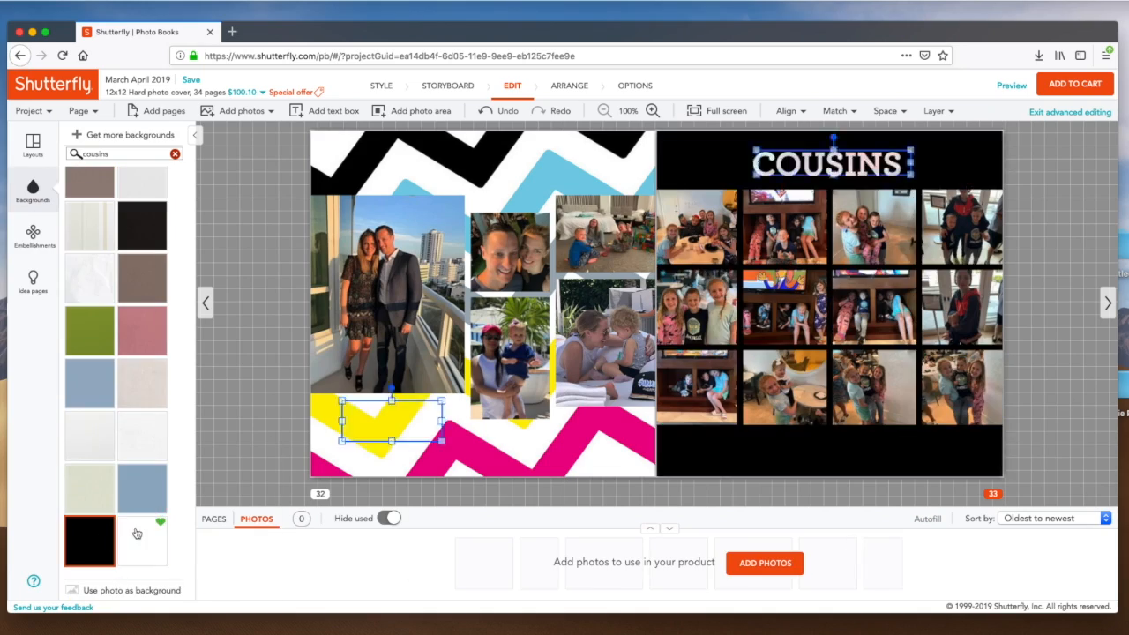
click(137, 533)
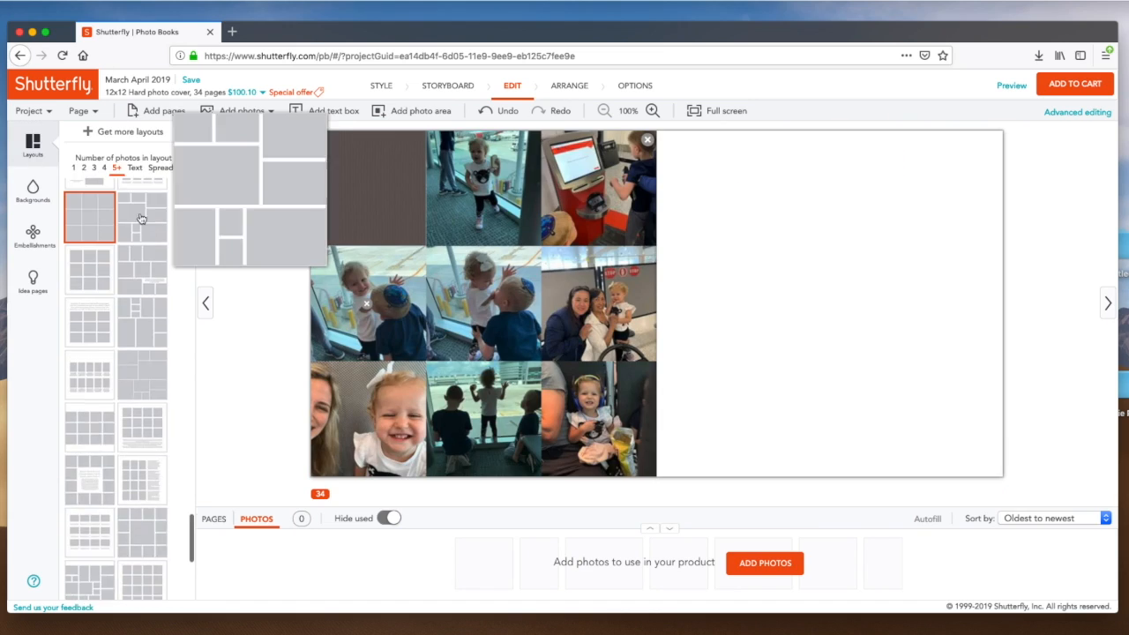
click(140, 218)
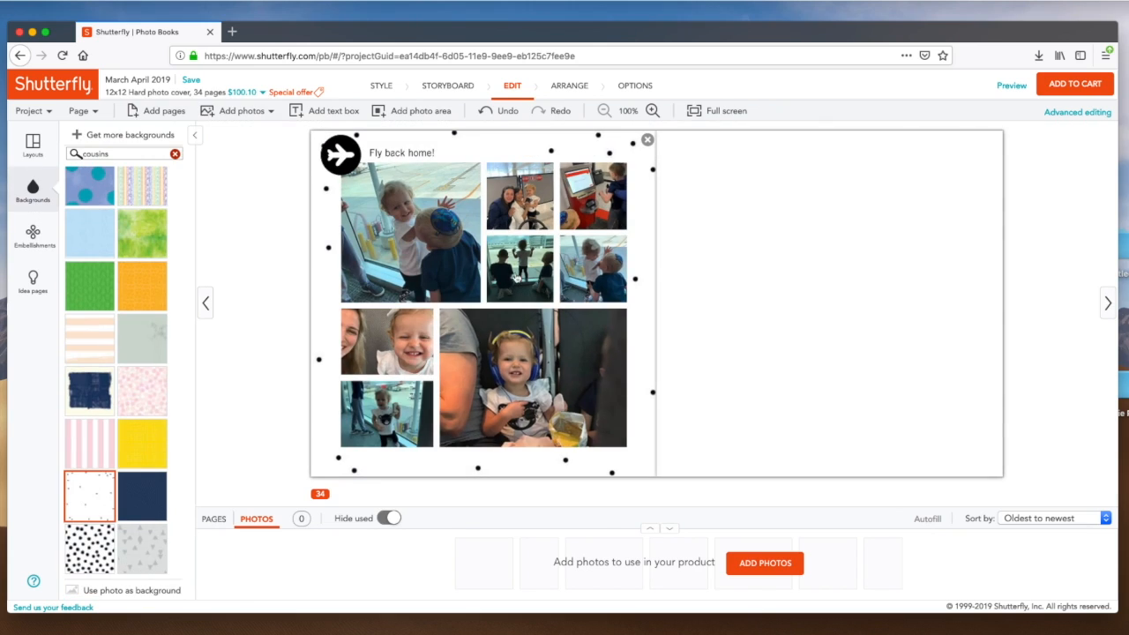
Step: Preview the book and page through all spreads from page 1 to the closing logo page
click(997, 85)
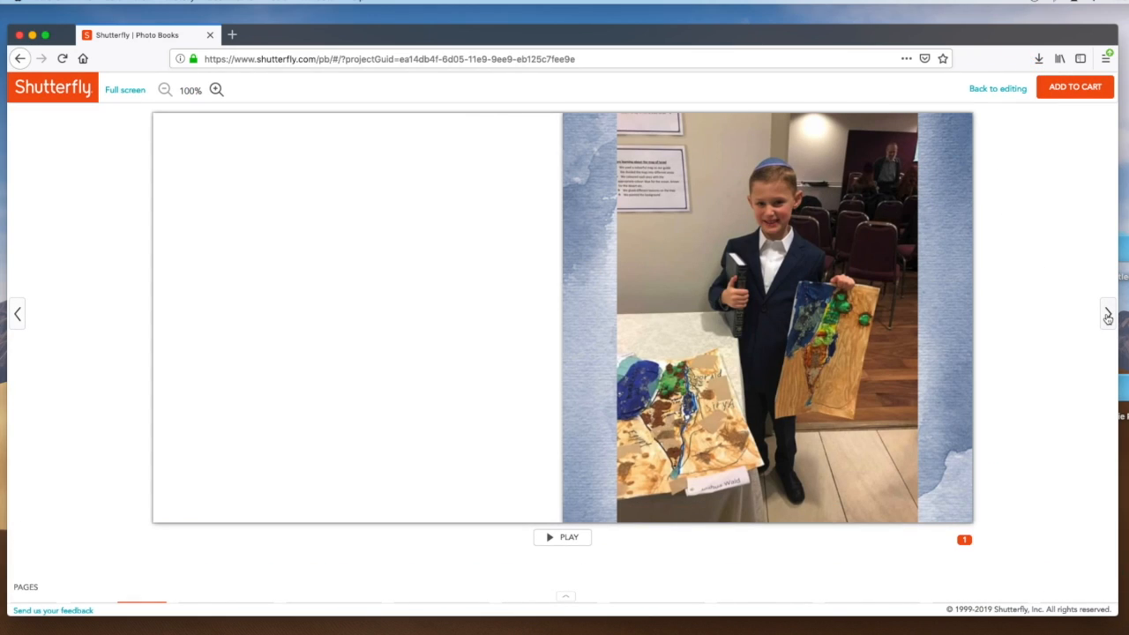
click(1107, 316)
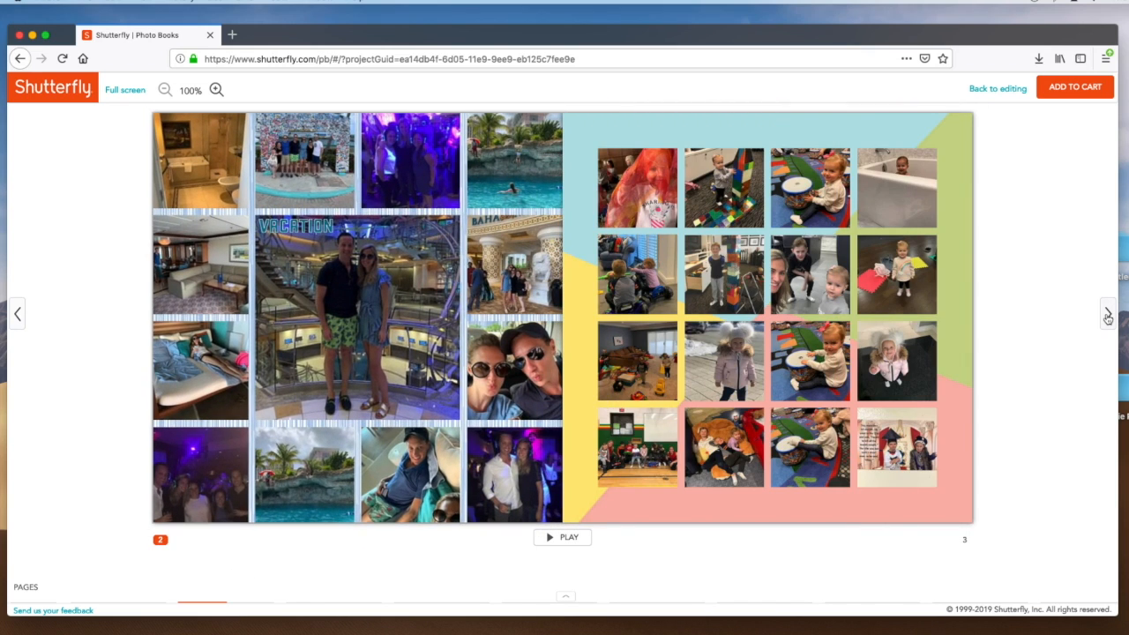
click(1107, 315)
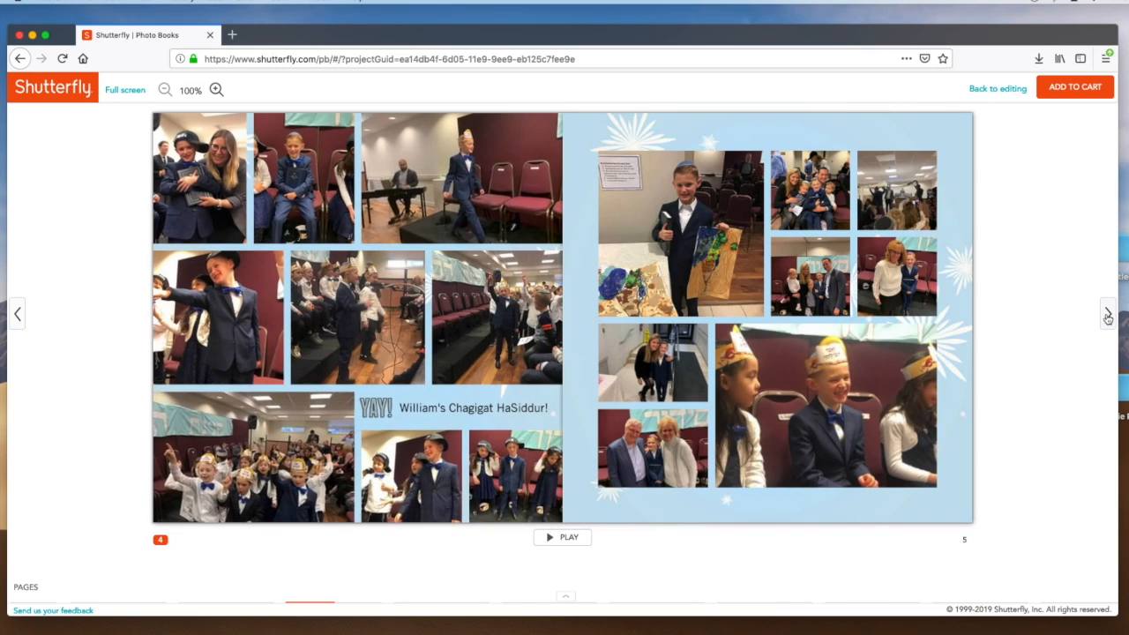
click(1107, 315)
click(1108, 316)
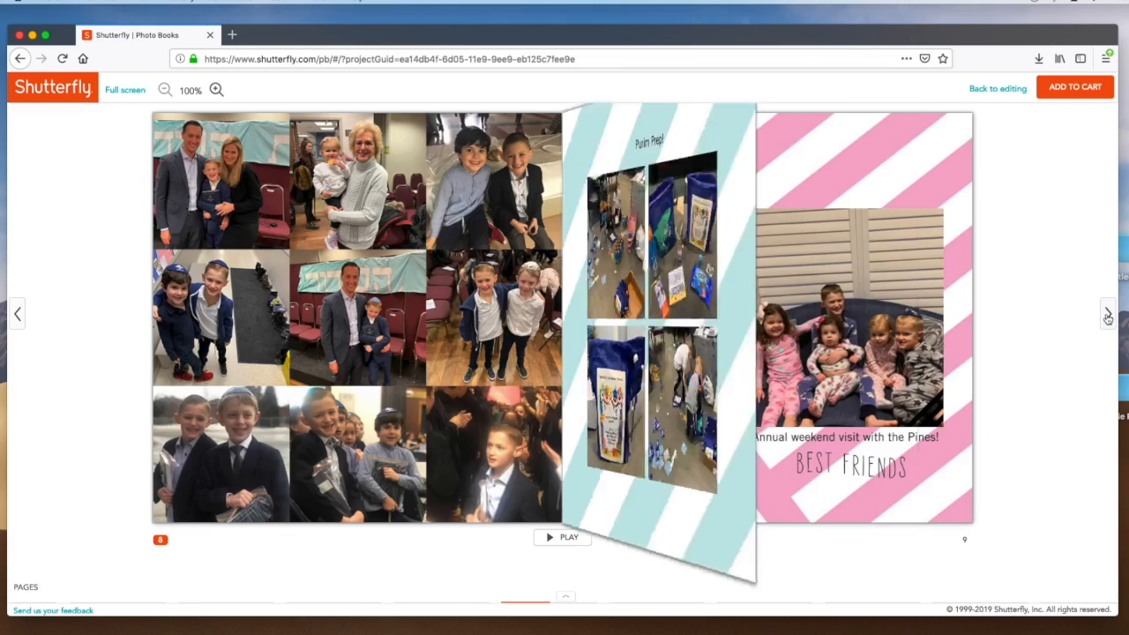
click(1107, 316)
click(1107, 316)
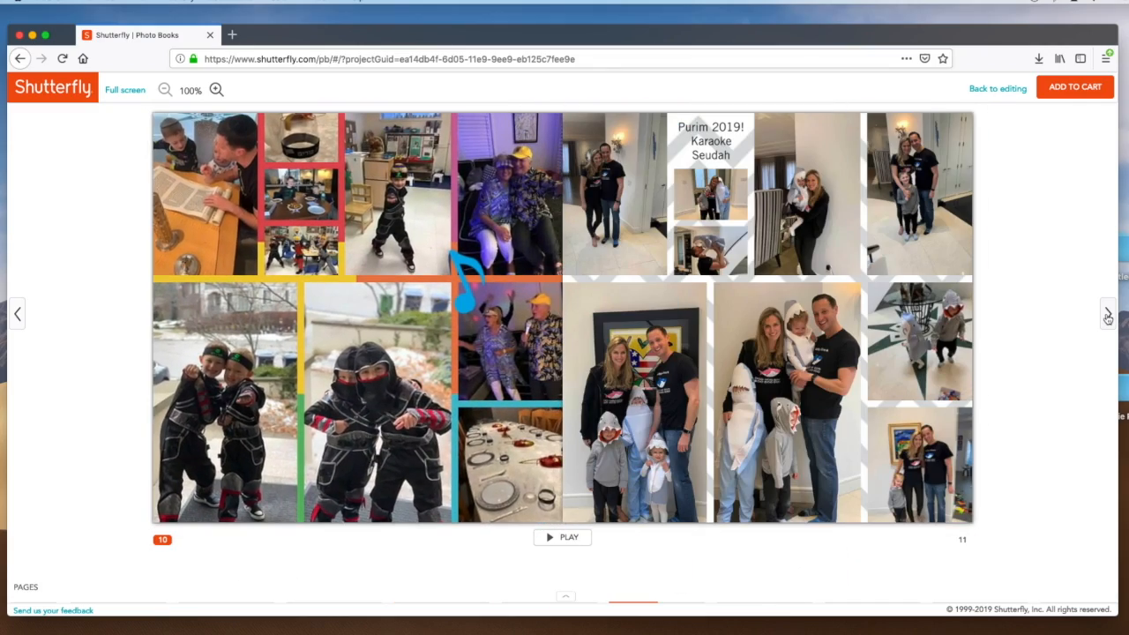
click(1107, 315)
click(1107, 317)
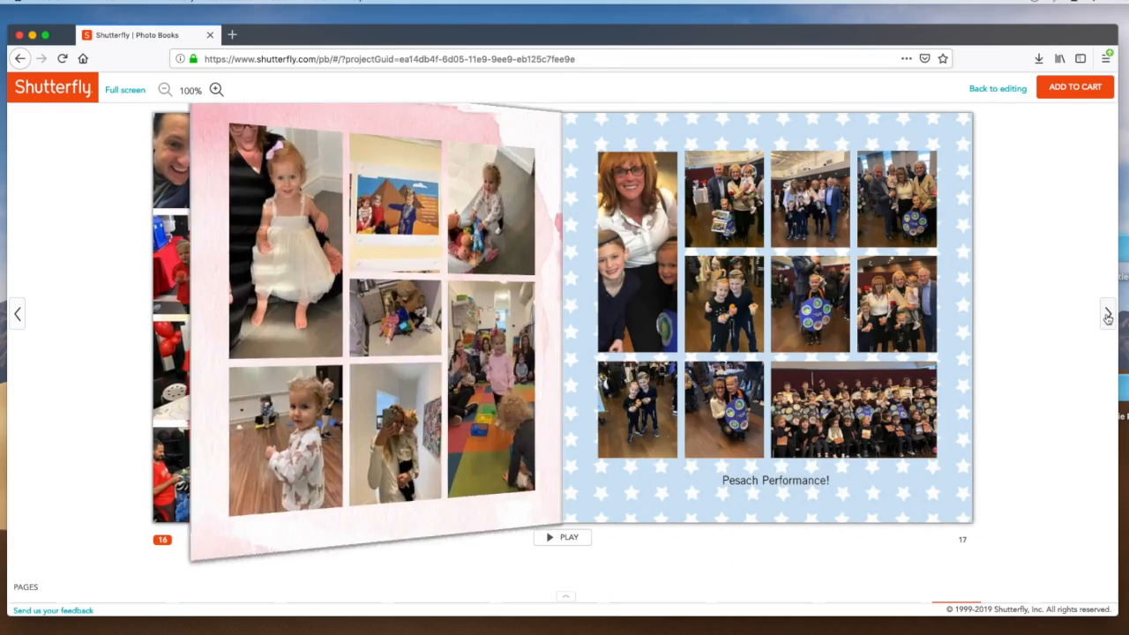
click(1107, 317)
click(1107, 317)
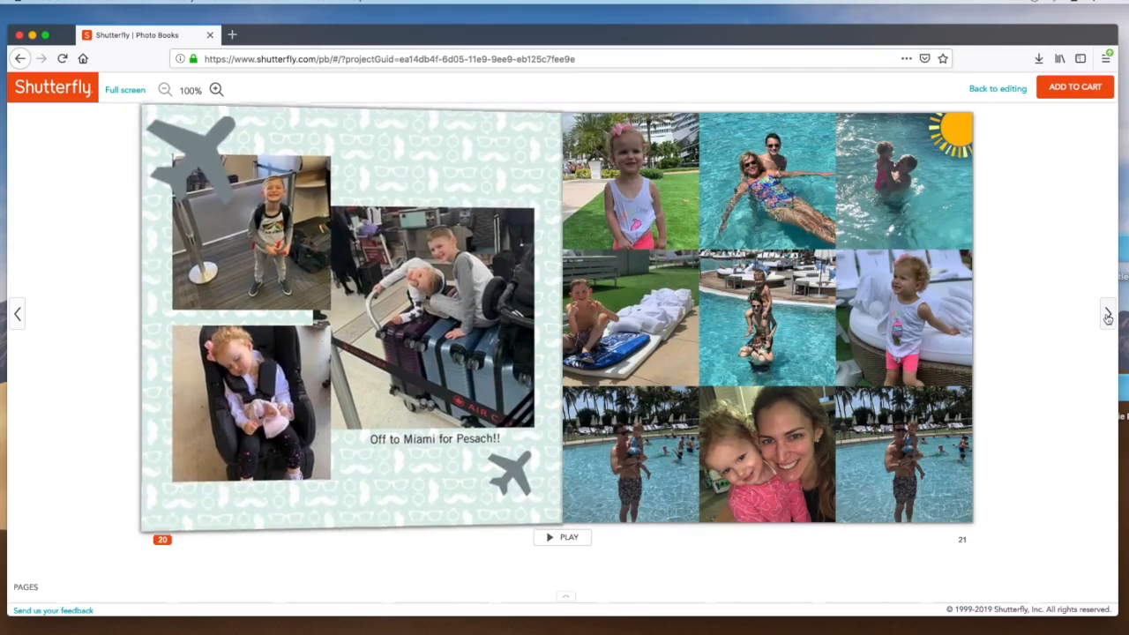
click(1108, 317)
click(1107, 317)
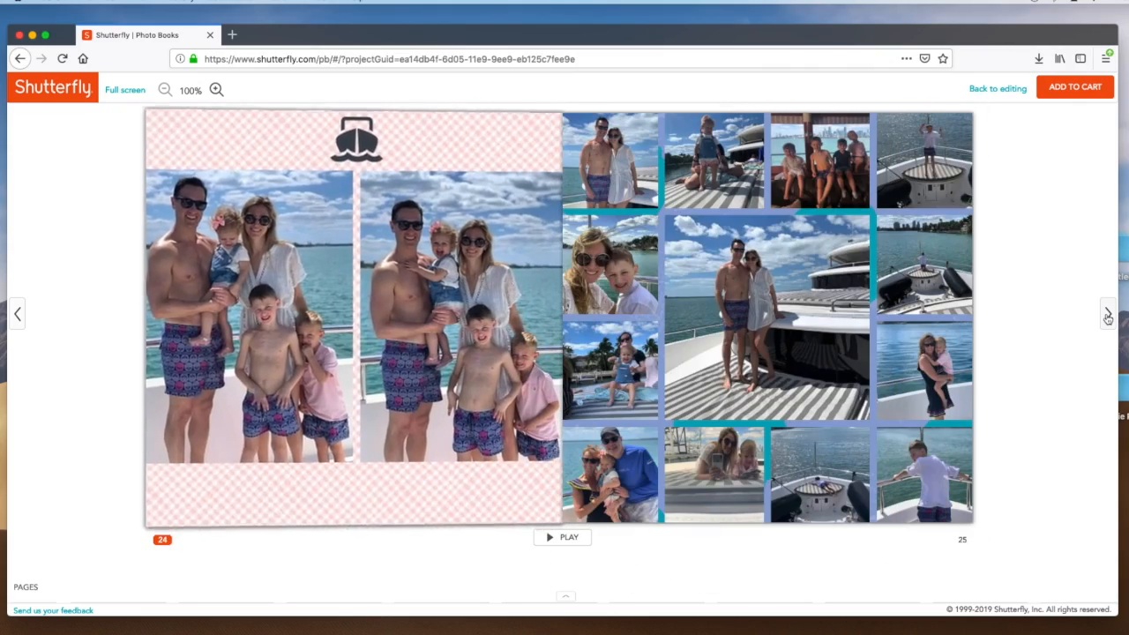
click(1107, 318)
click(1107, 318)
click(1107, 317)
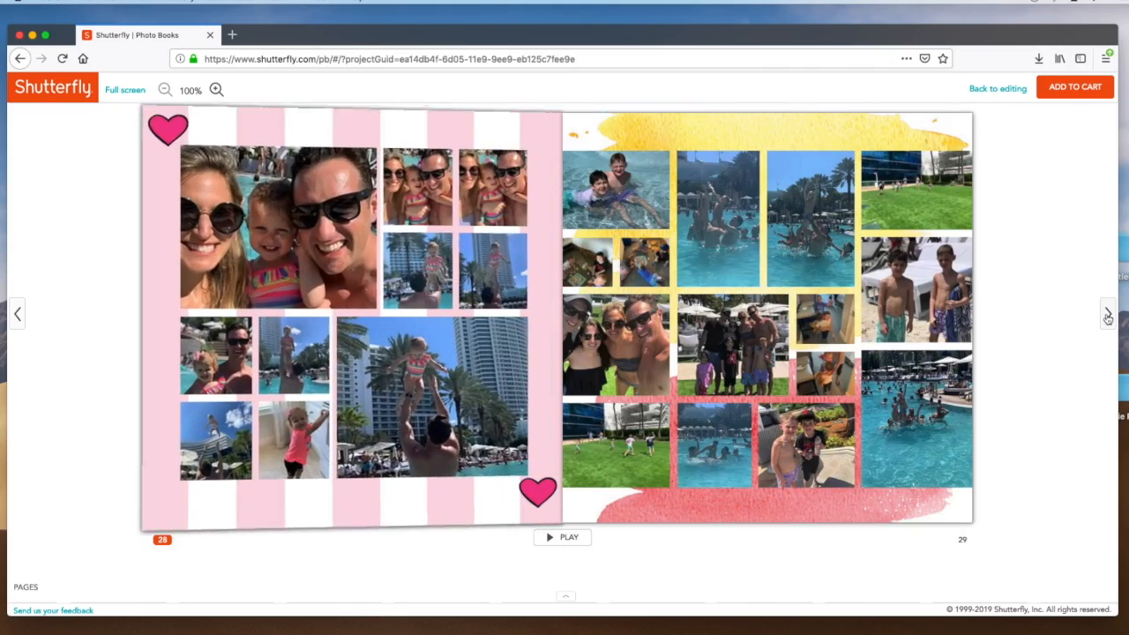
click(1107, 317)
click(1108, 317)
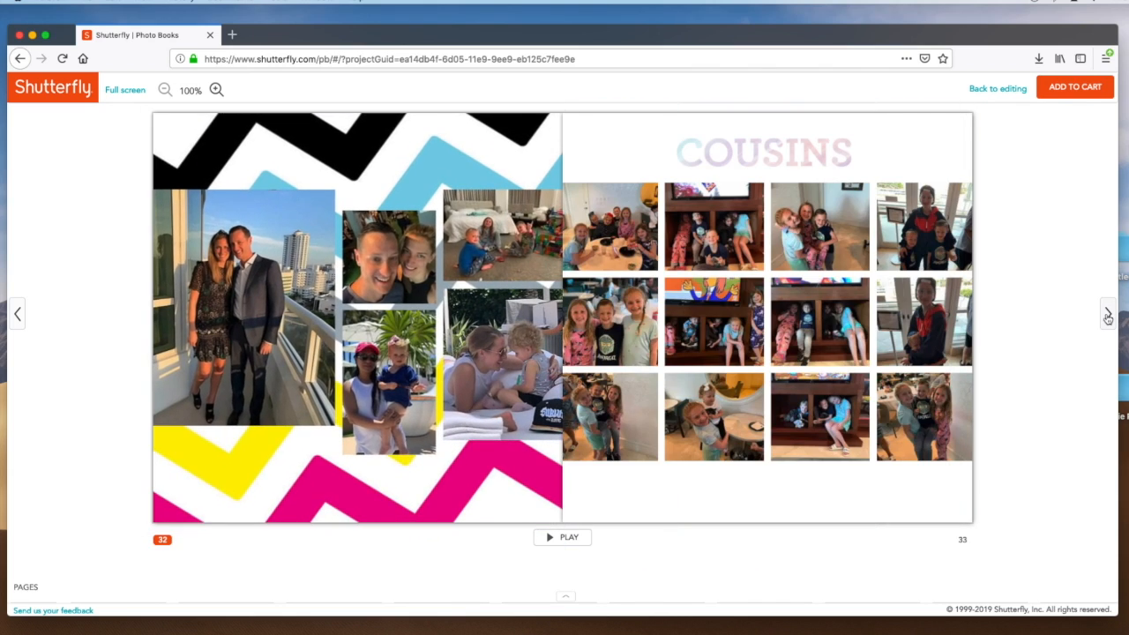
click(1107, 317)
click(1107, 318)
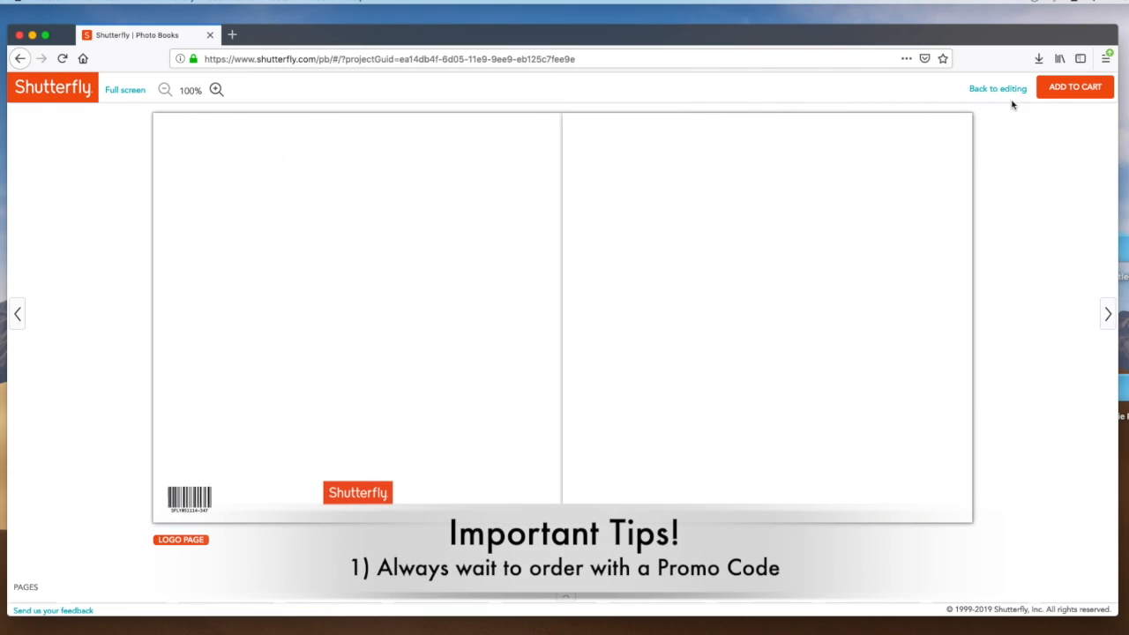